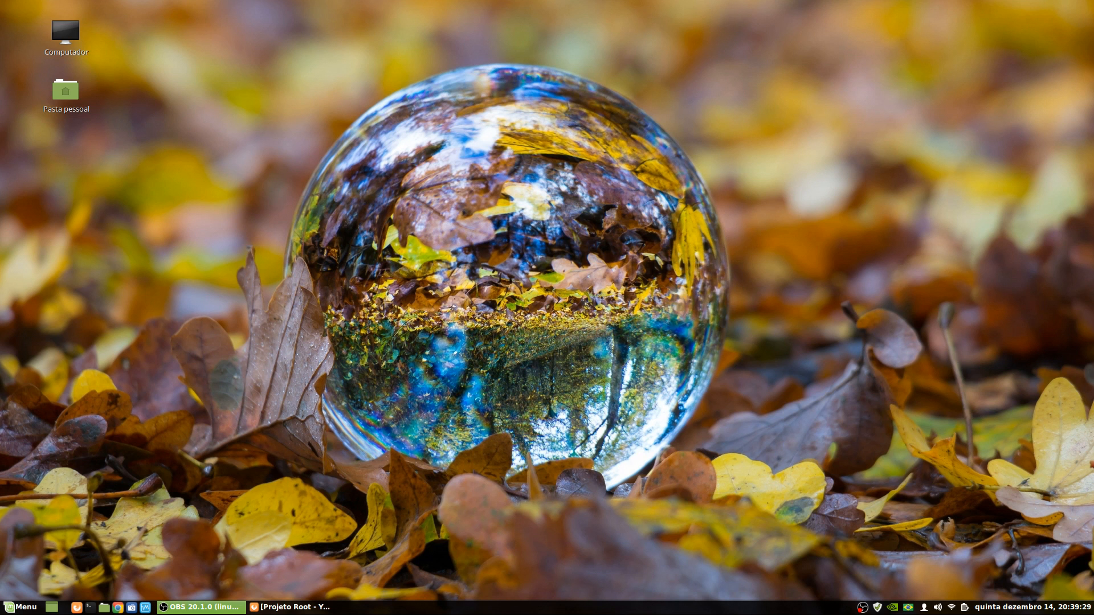
- Switch to Firefox and browse the Projeto Root channel and website, including its podcast episodes and the wiki's list of all pages
left_click(301, 607)
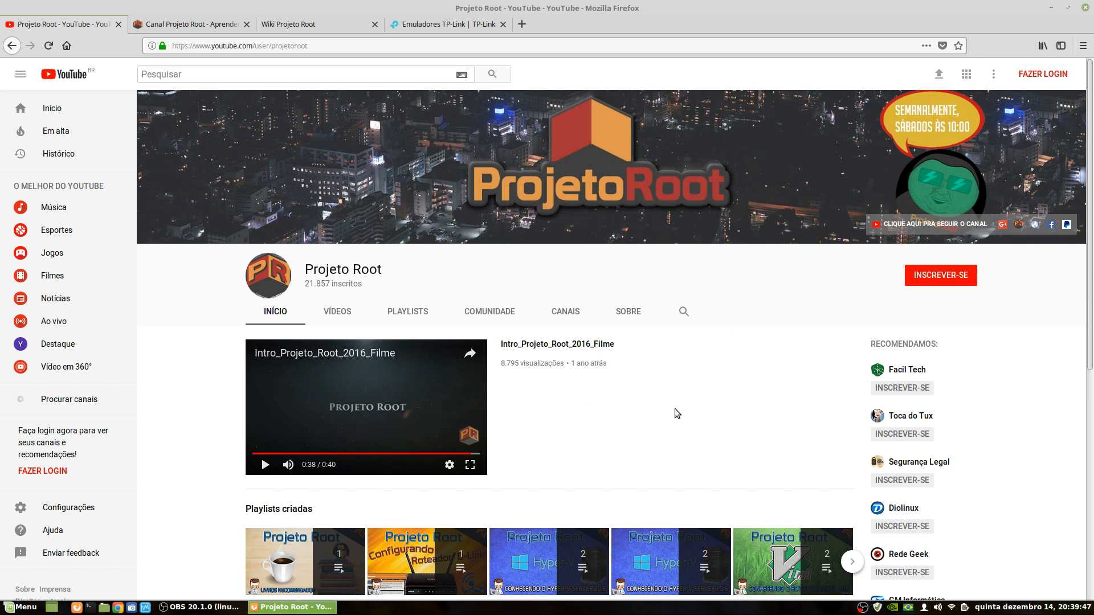
left_click(196, 25)
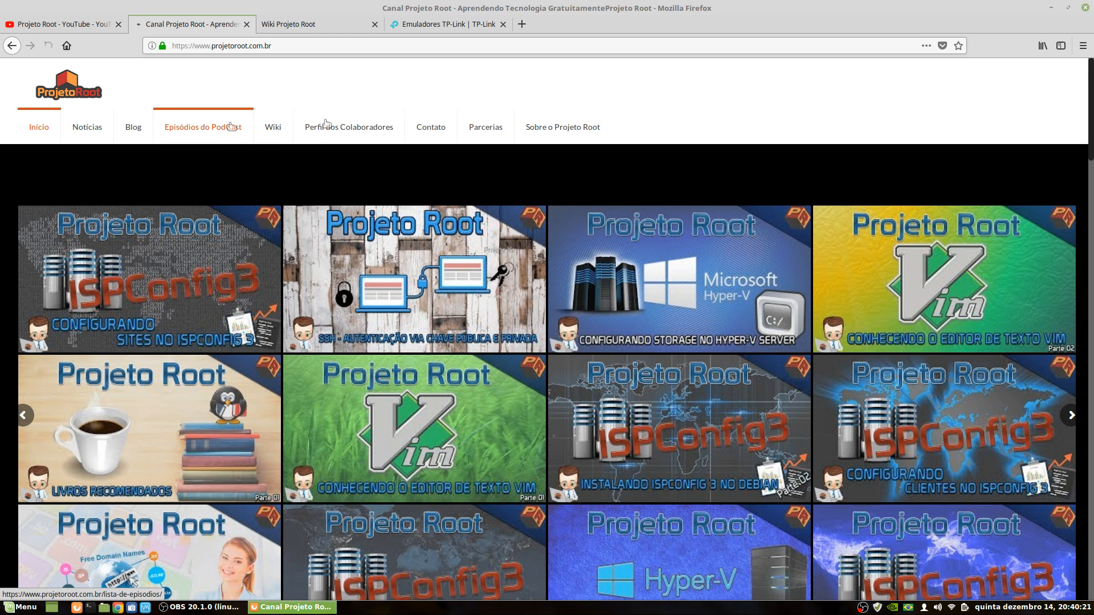
left_click(473, 106)
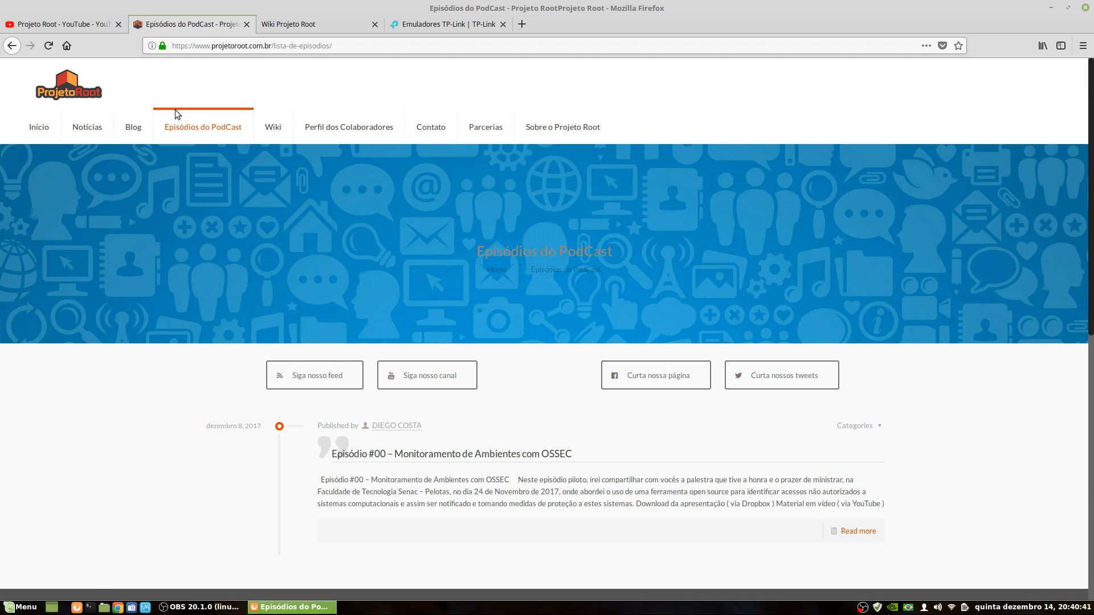
left_click(288, 122)
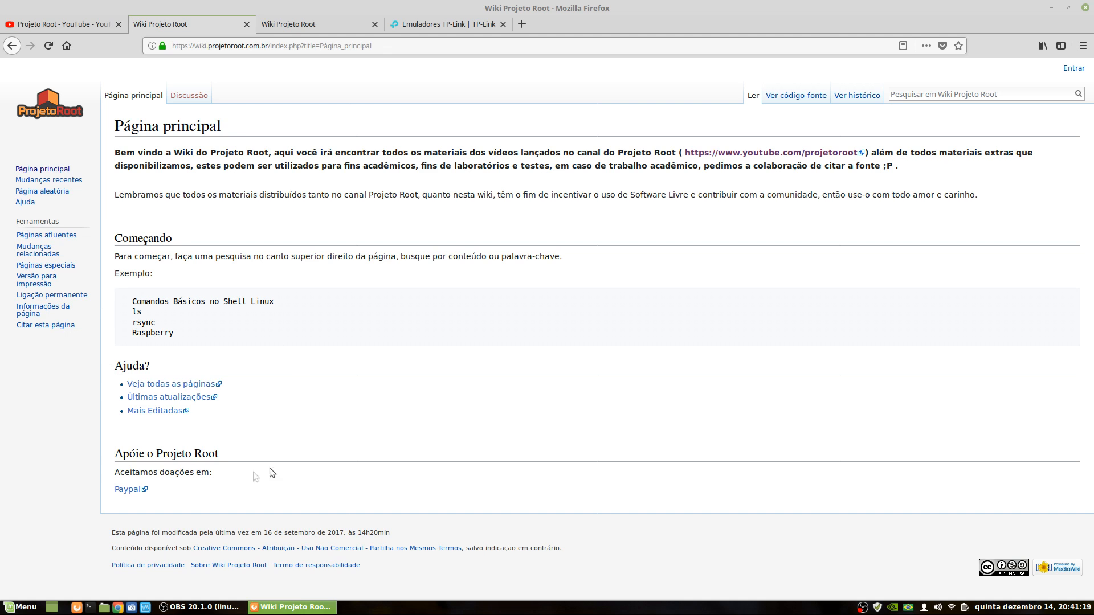
left_click(171, 384)
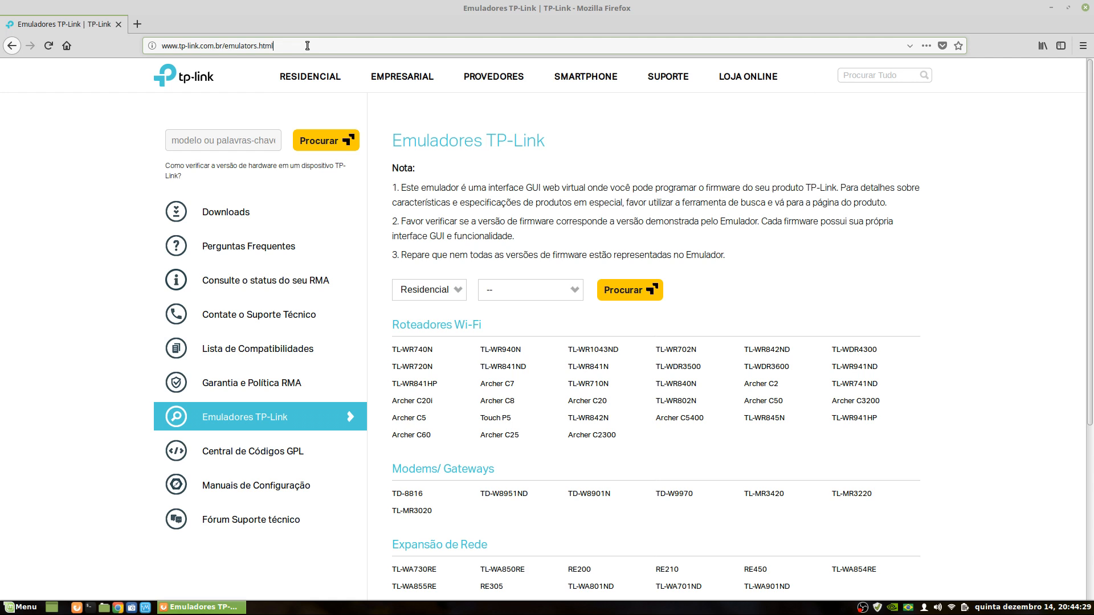
- Filter the TP-Link emulator list to Residencial products in the Roteadores Wi-Fi category
left_click(442, 289)
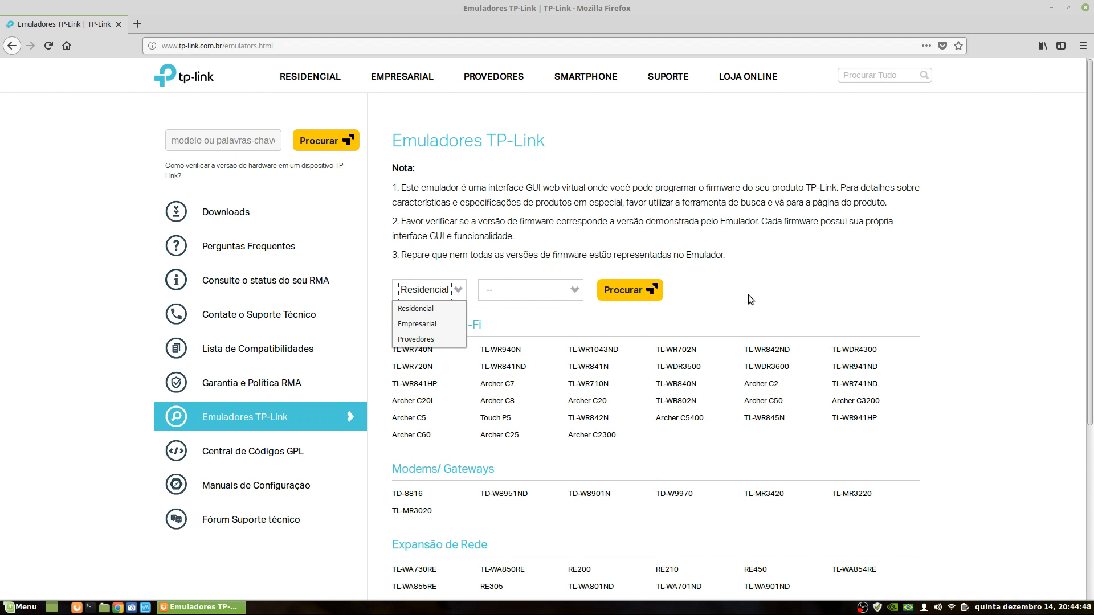
left_click(416, 309)
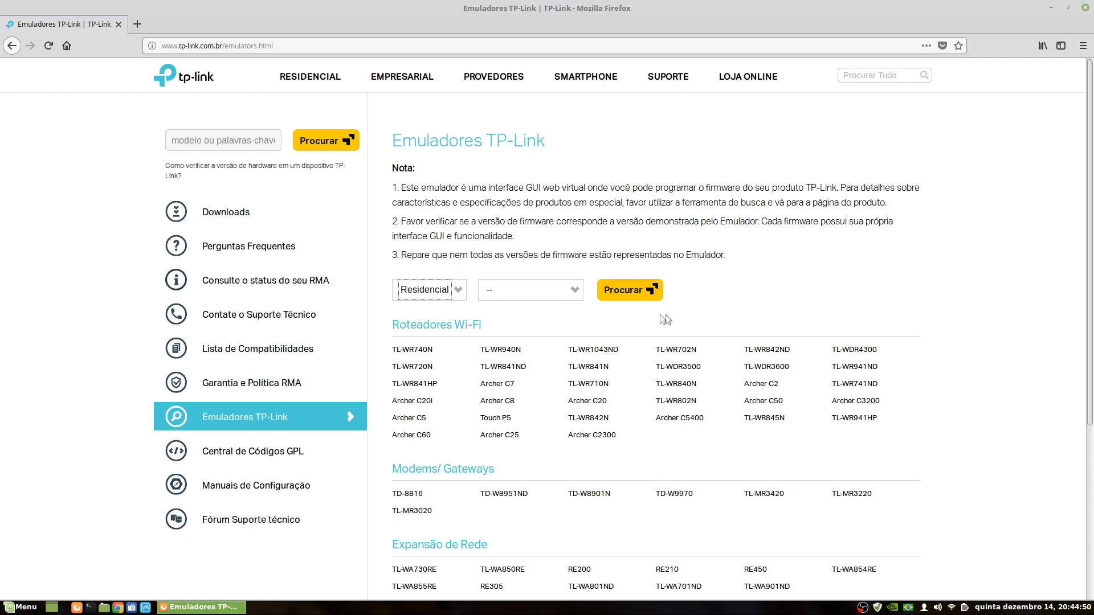
left_click(575, 291)
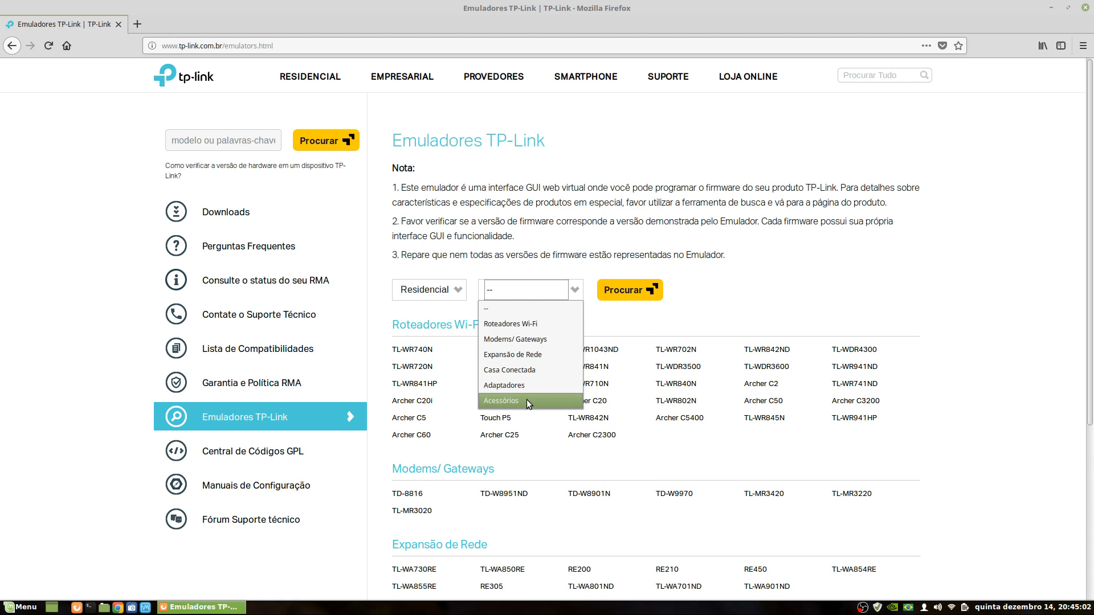
left_click(535, 324)
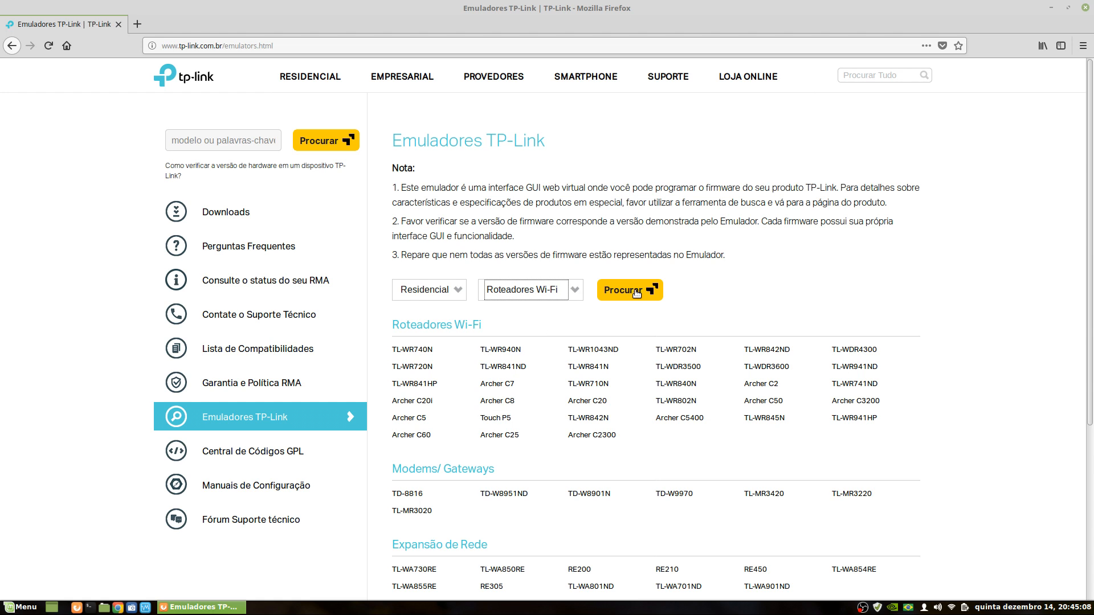
left_click(632, 291)
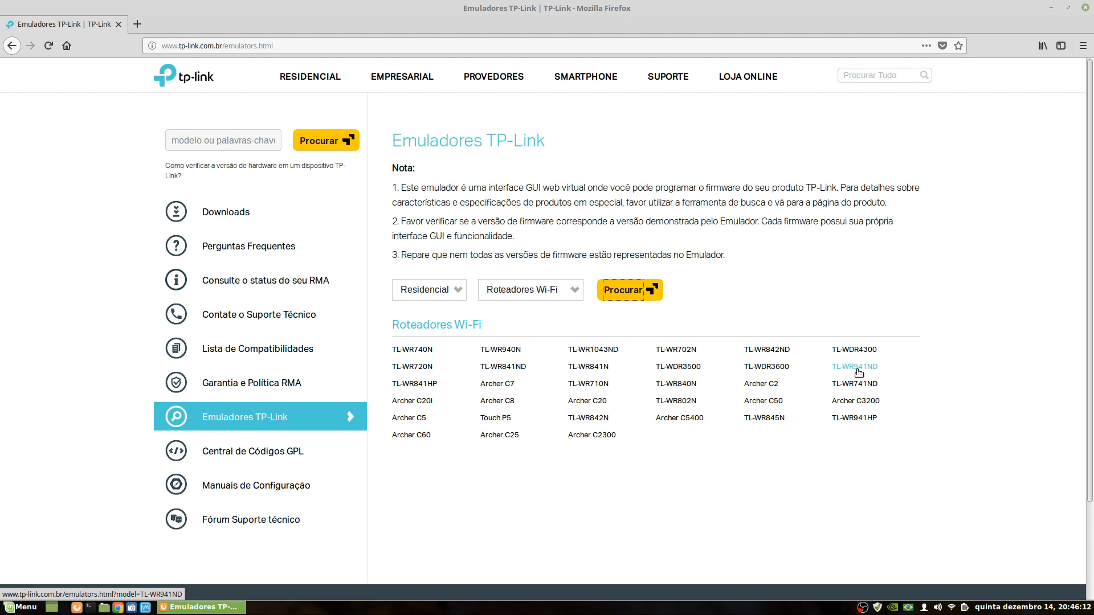
- Open the TL-WR941ND emulator for hardware V5 with firmware 130105 and highlight the model number in its header
left_click(858, 367)
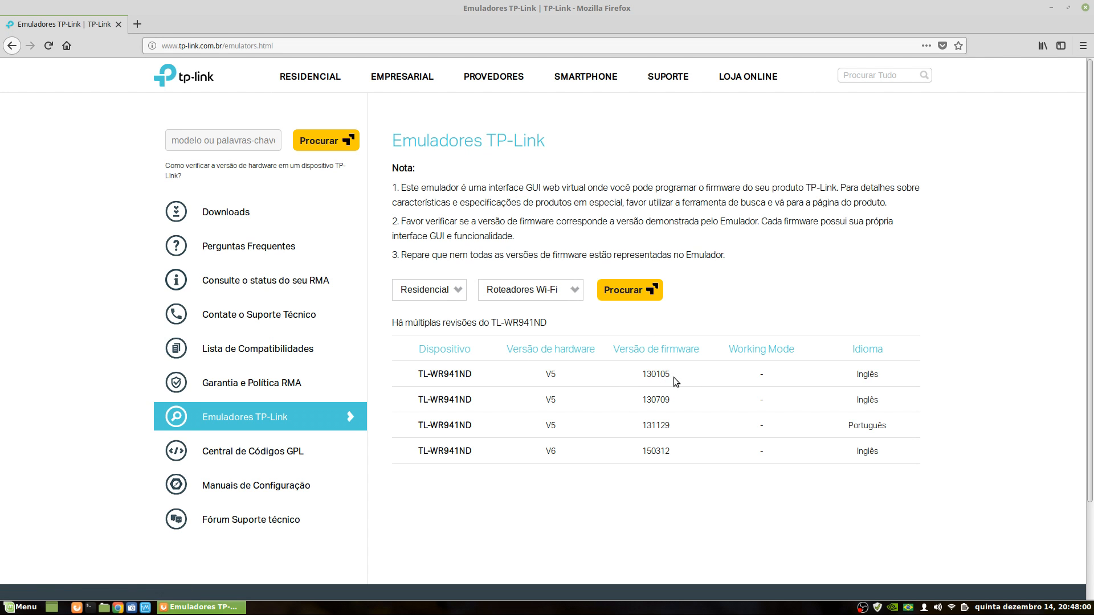
left_click(445, 374)
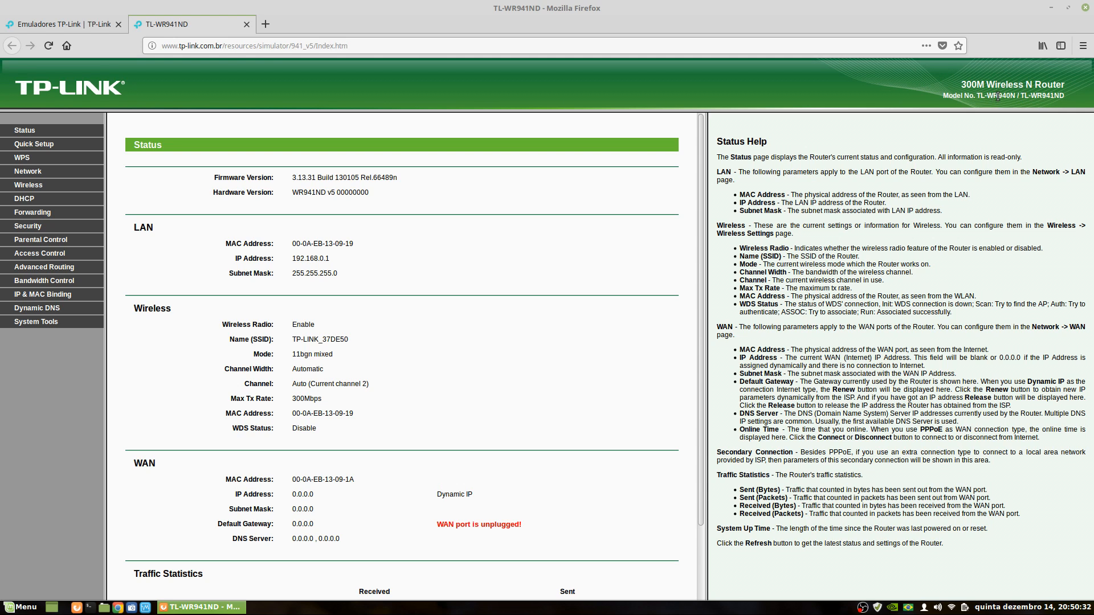
left_click_drag(985, 95, 1058, 98)
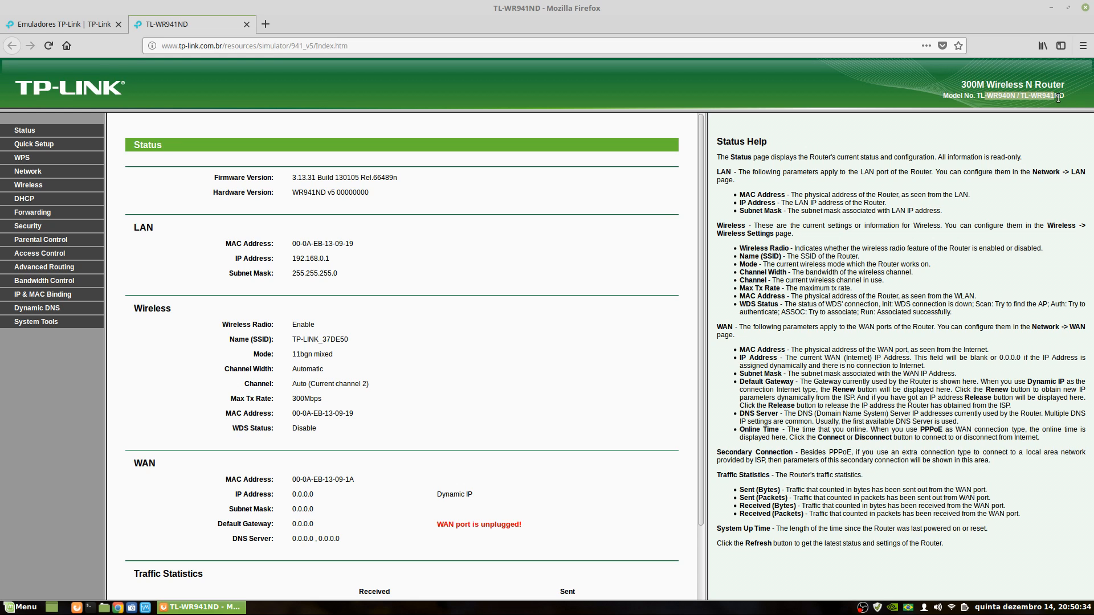
- Try to advance the router's Quick Setup wizard past its start page, and open the WPS settings
left_click(47, 147)
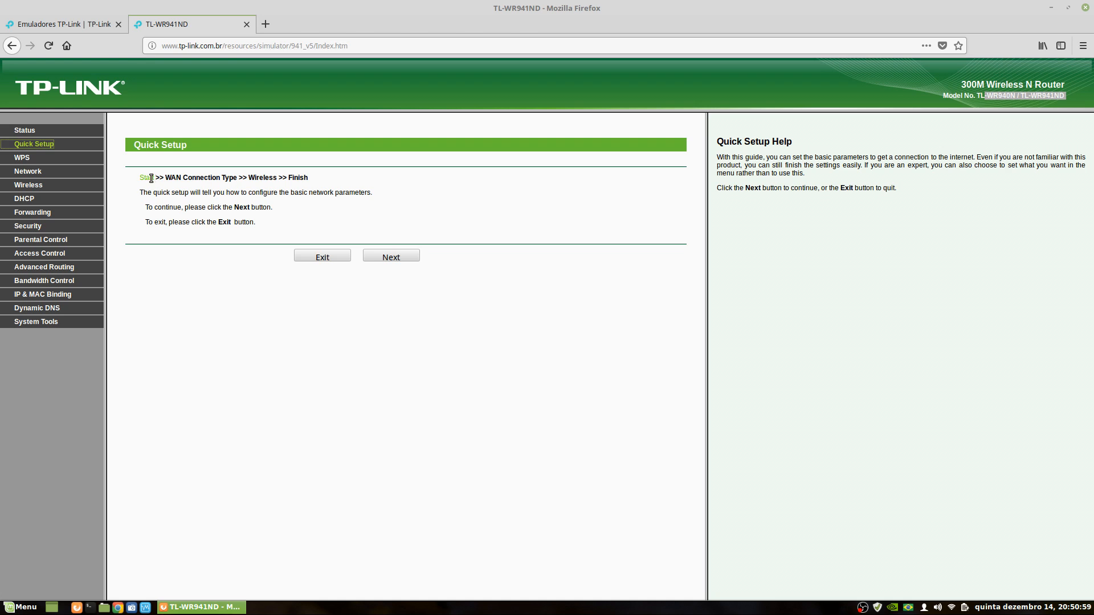
left_click_drag(165, 178, 183, 179)
left_click(414, 256)
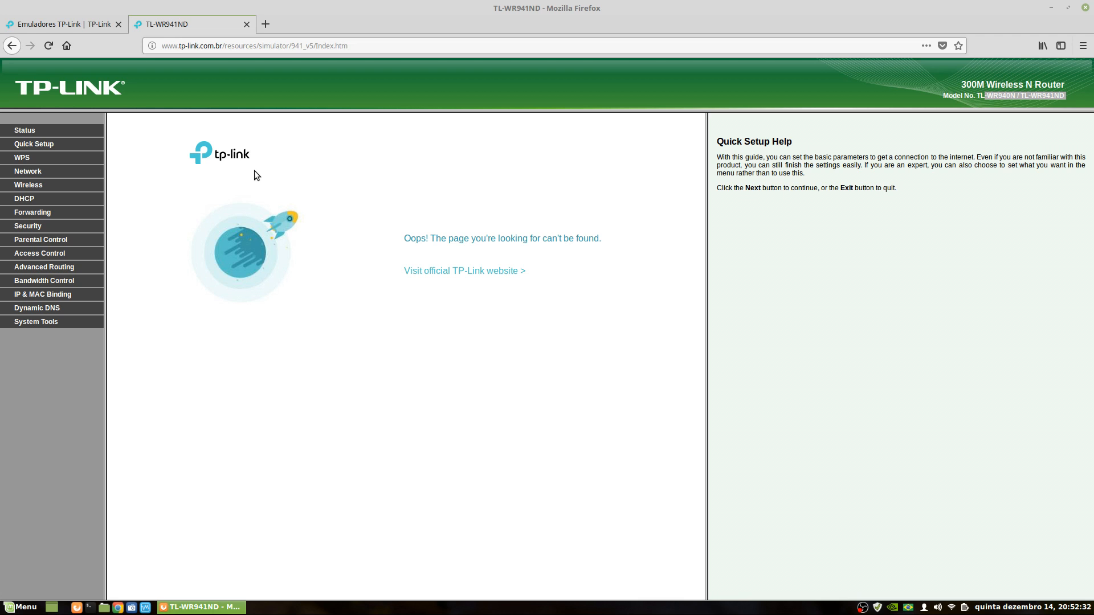
left_click(33, 146)
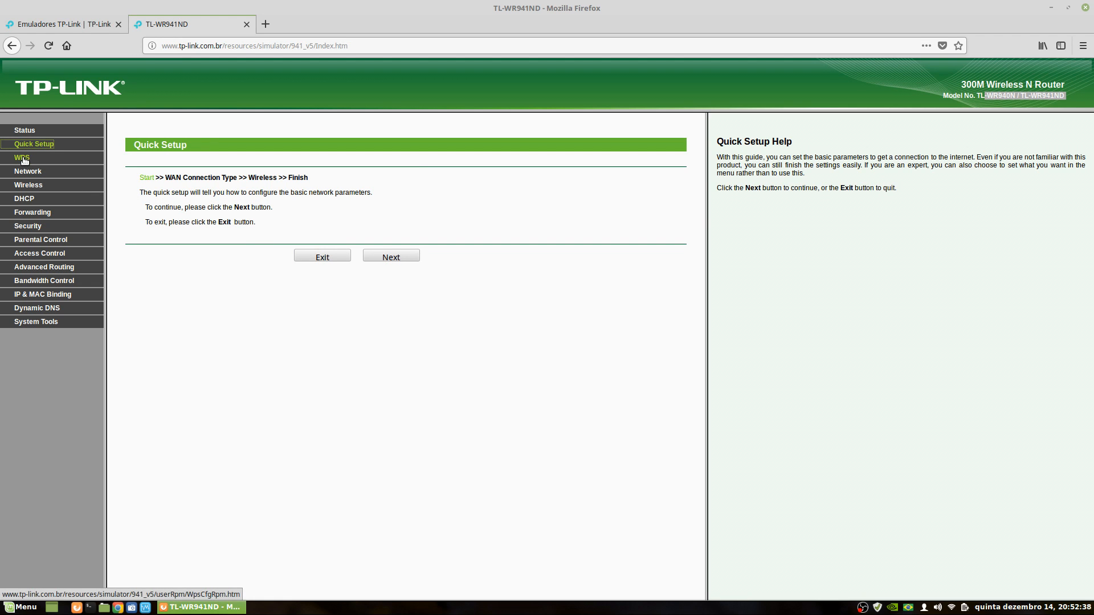
left_click(26, 160)
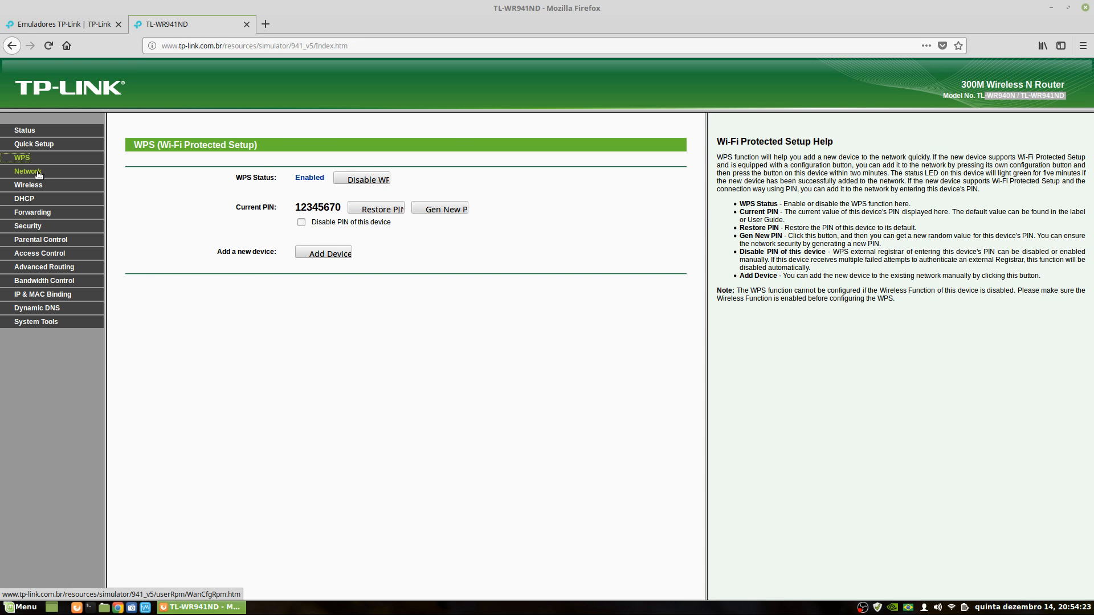
- Examine the WAN settings for the Static IP connection type and switch the type back to Dynamic IP
left_click(37, 172)
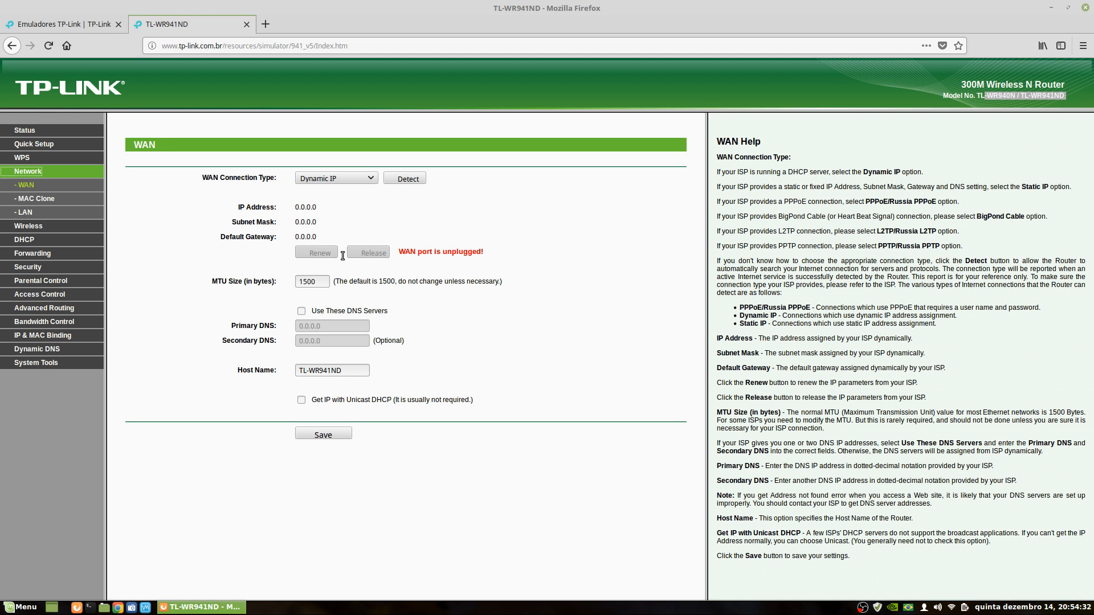
left_click(354, 176)
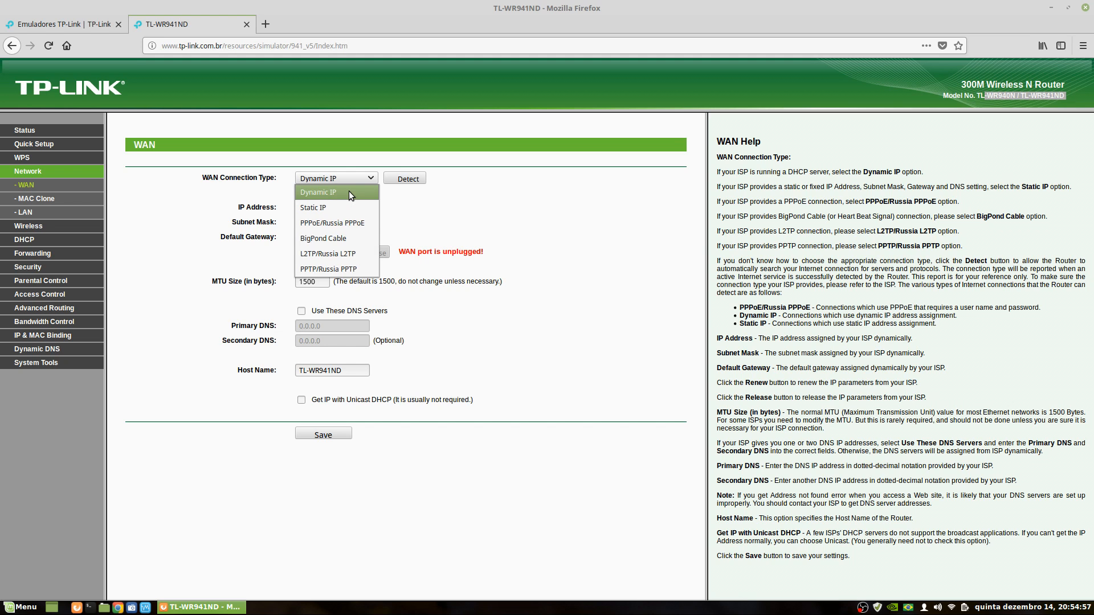
left_click(349, 190)
left_click(344, 180)
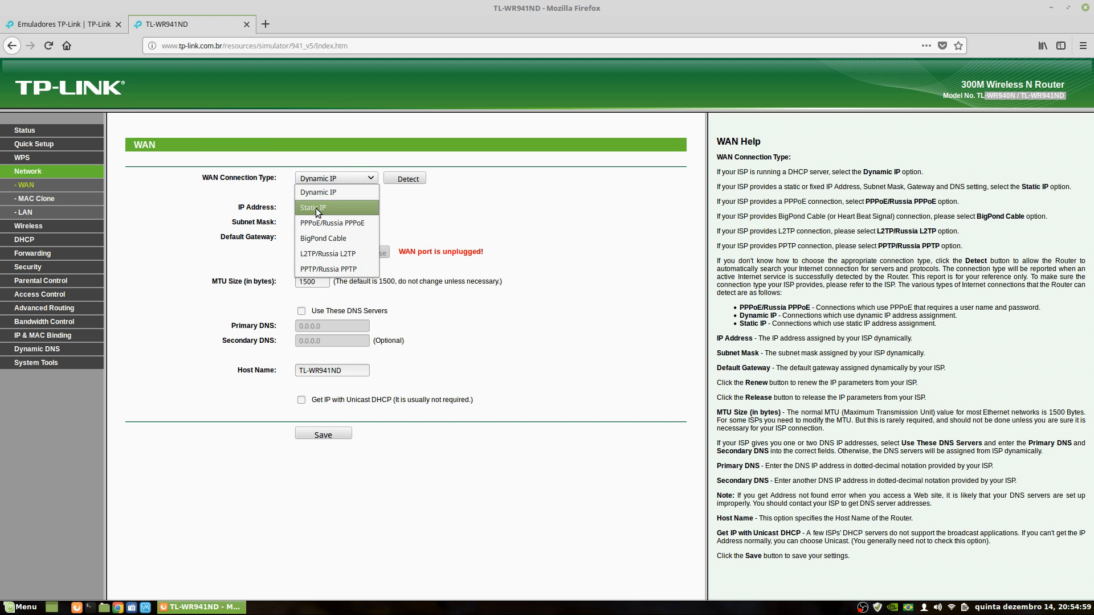
left_click(316, 207)
left_click(349, 206)
double_click(349, 206)
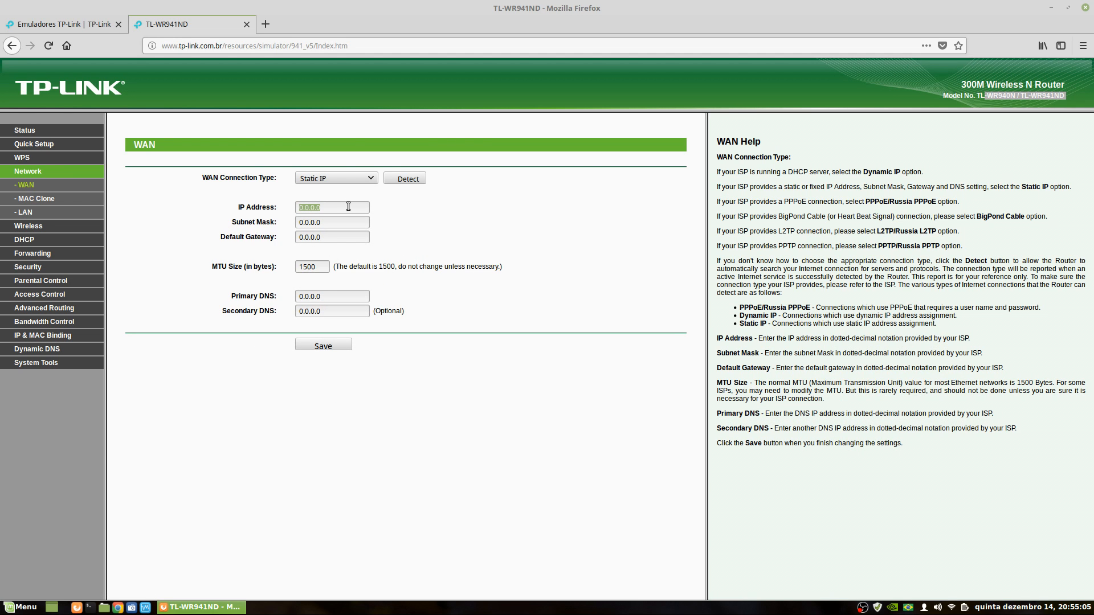
left_click(321, 176)
left_click(331, 187)
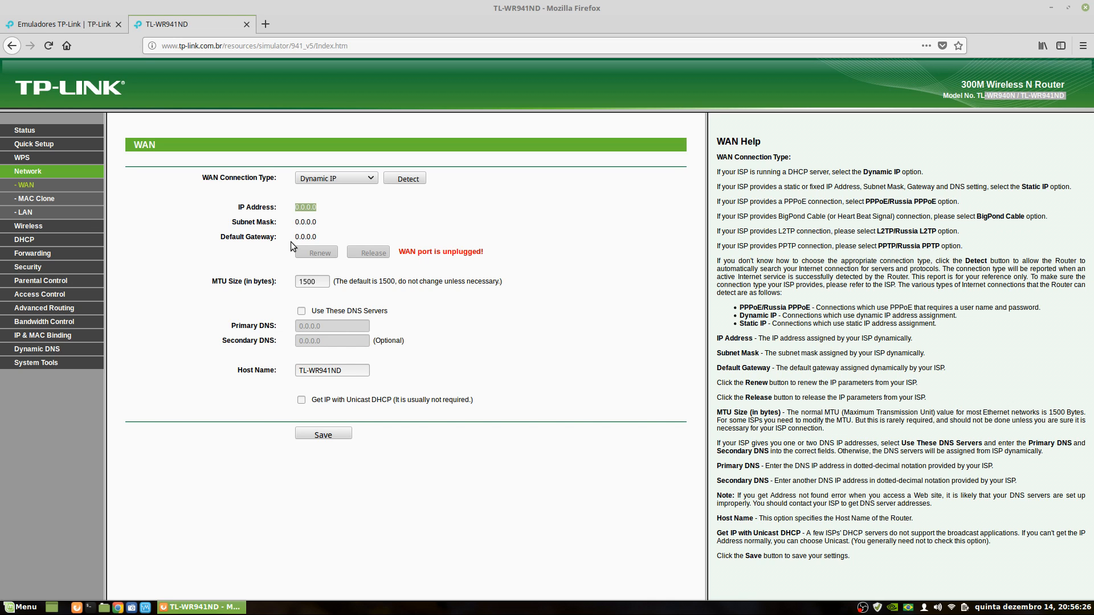
- Highlight the note about the default MTU size in the WAN settings
left_click(291, 241)
double_click(328, 280)
left_click_drag(501, 281, 332, 282)
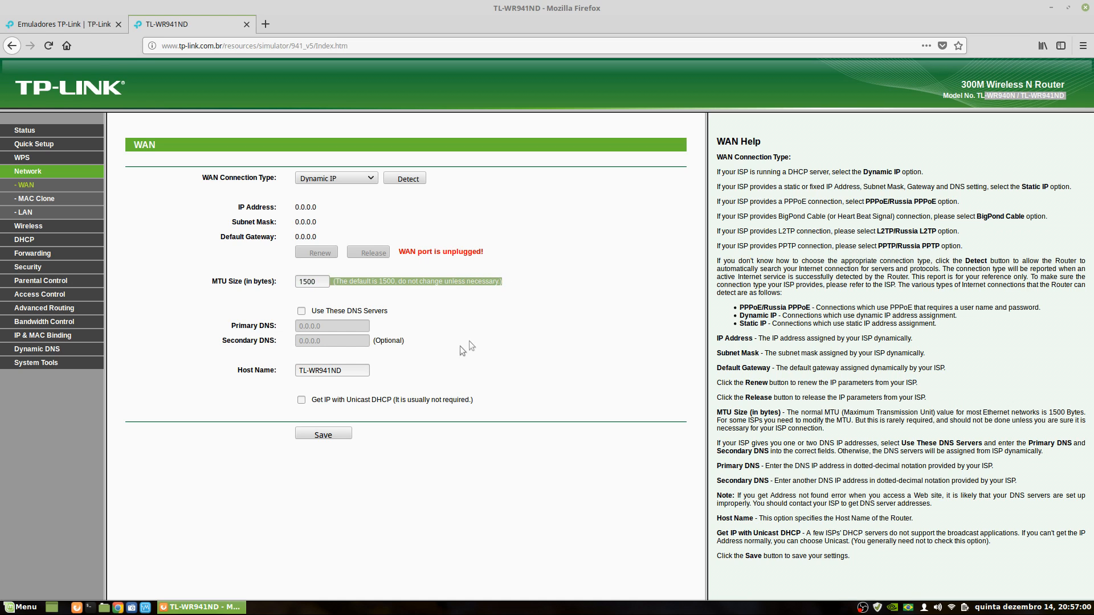
- Toggle Use These DNS Servers to examine the primary and secondary DNS fields, and reload the WAN settings
left_click(301, 311)
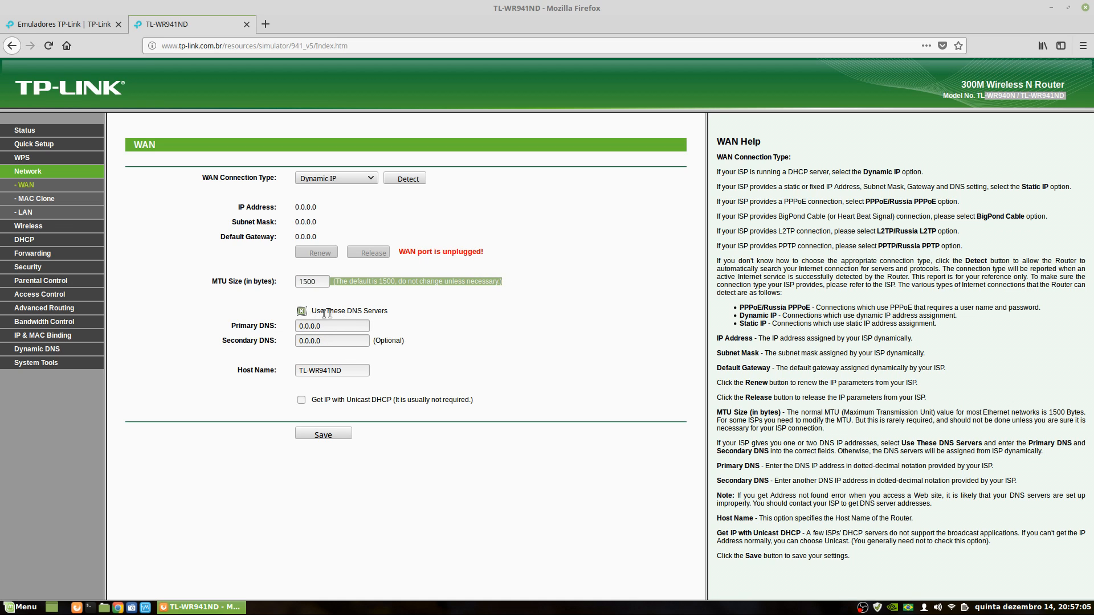
left_click(302, 311)
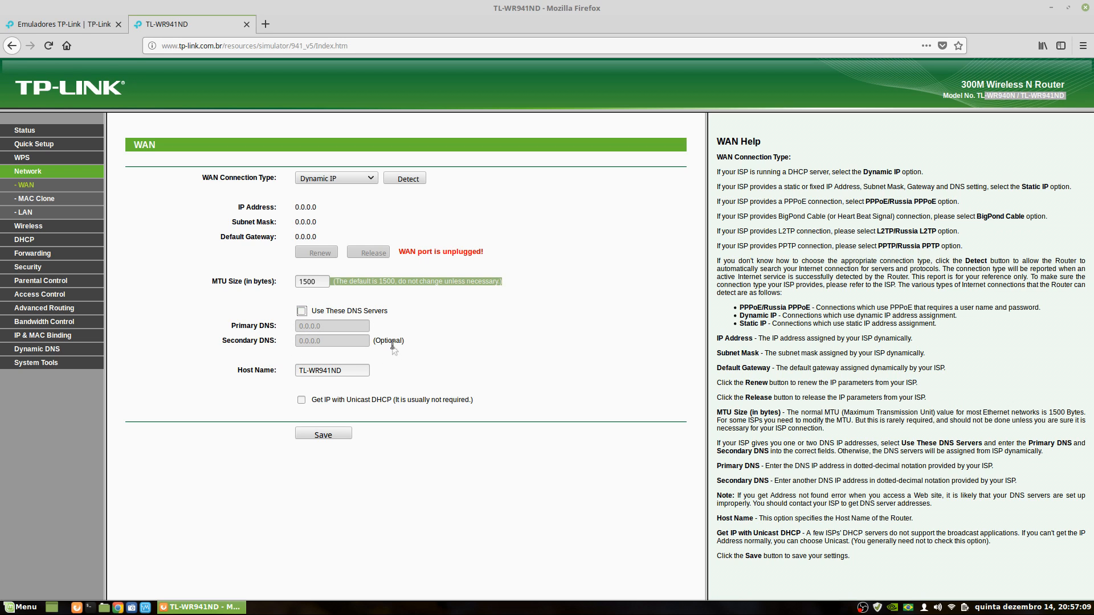
left_click(350, 339)
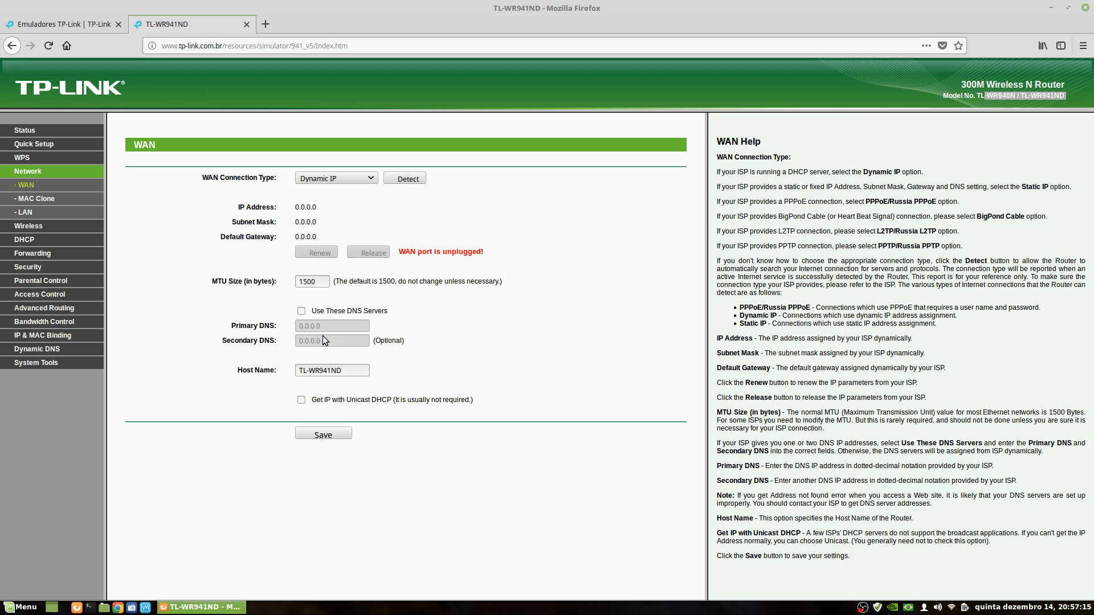
left_click(302, 312)
left_click_drag(320, 326, 256, 340)
left_click(302, 311)
left_click(302, 310)
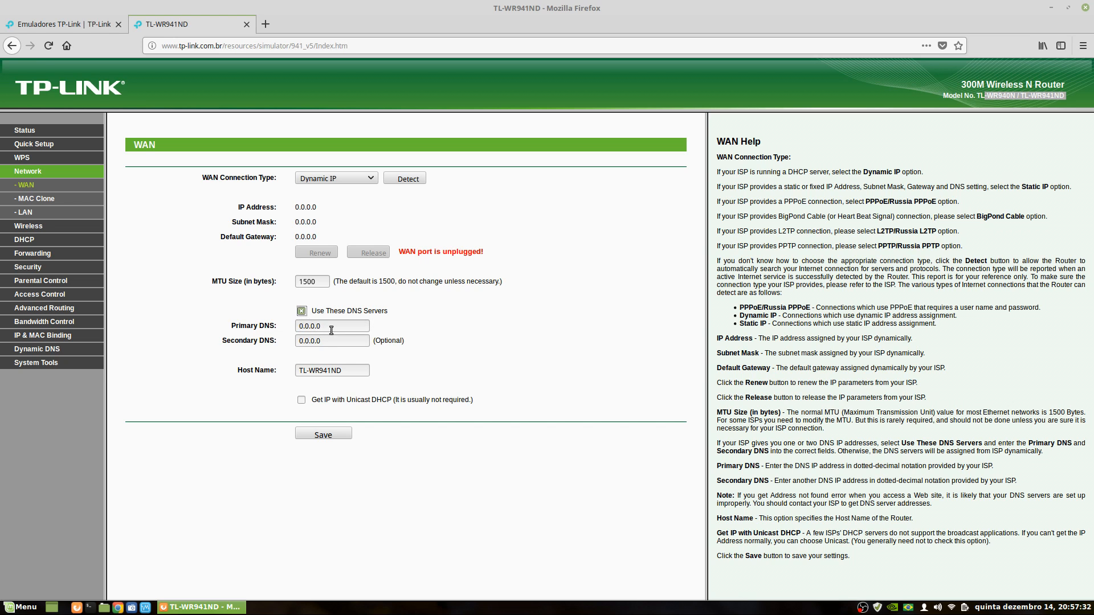
left_click_drag(348, 341, 263, 340)
triple_click(337, 372)
key("F5")
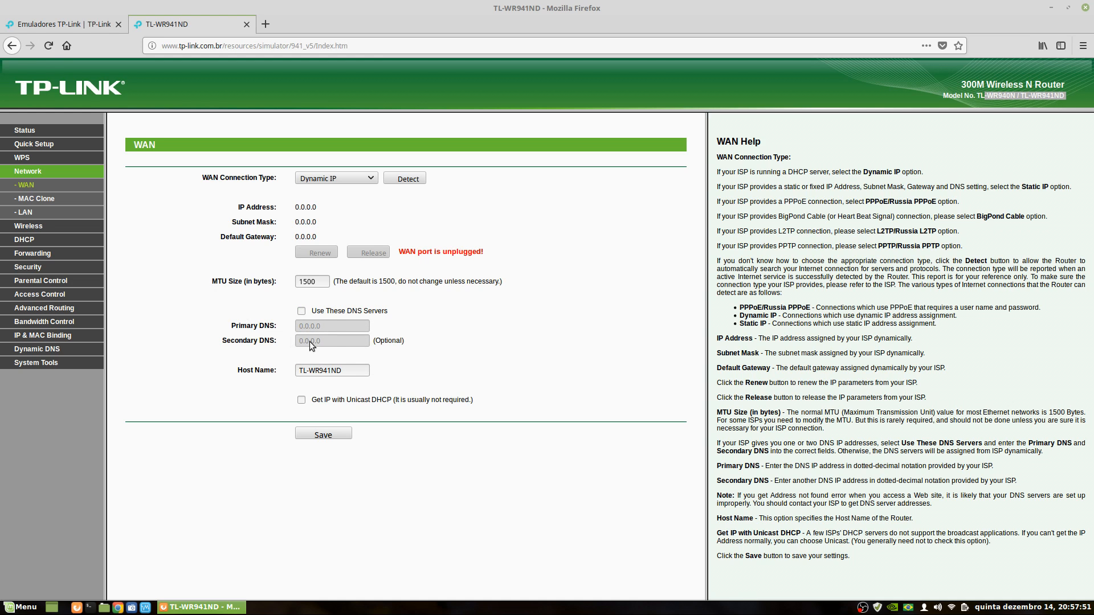
- Examine the router's Host Name field and save the WAN settings
double_click(354, 372)
key("ctrl+a")
double_click(350, 372)
triple_click(340, 371)
double_click(341, 370)
left_click(355, 370)
double_click(343, 371)
left_click(342, 370)
triple_click(354, 371)
double_click(351, 370)
triple_click(351, 370)
left_click(335, 438)
- Open the MAC Clone settings and select the WAN MAC address for review
left_click(36, 198)
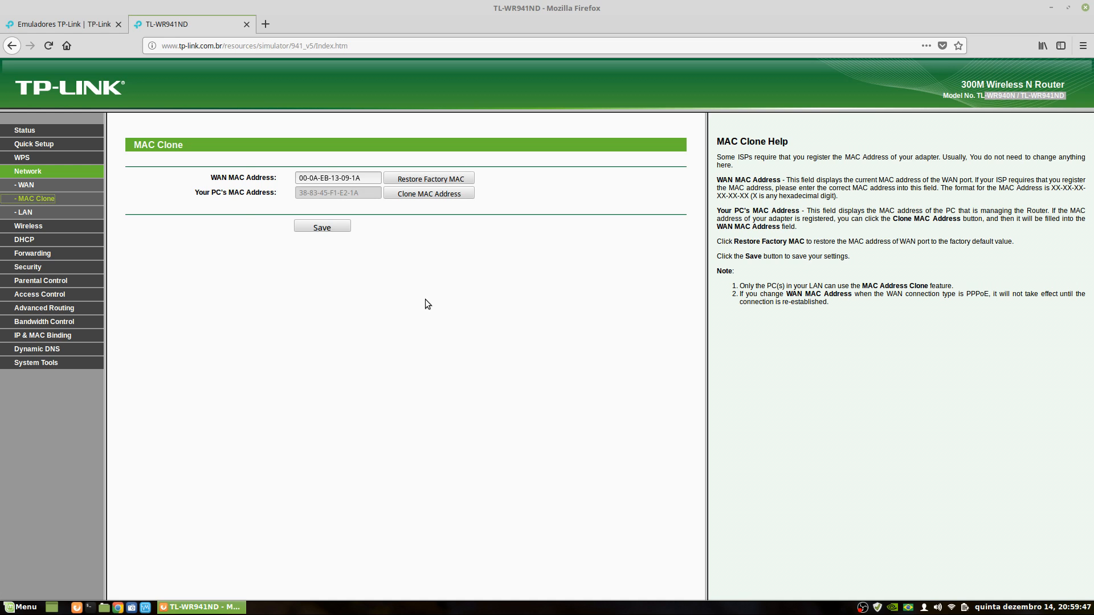
left_click(358, 177)
triple_click(358, 177)
left_click(368, 177)
triple_click(359, 177)
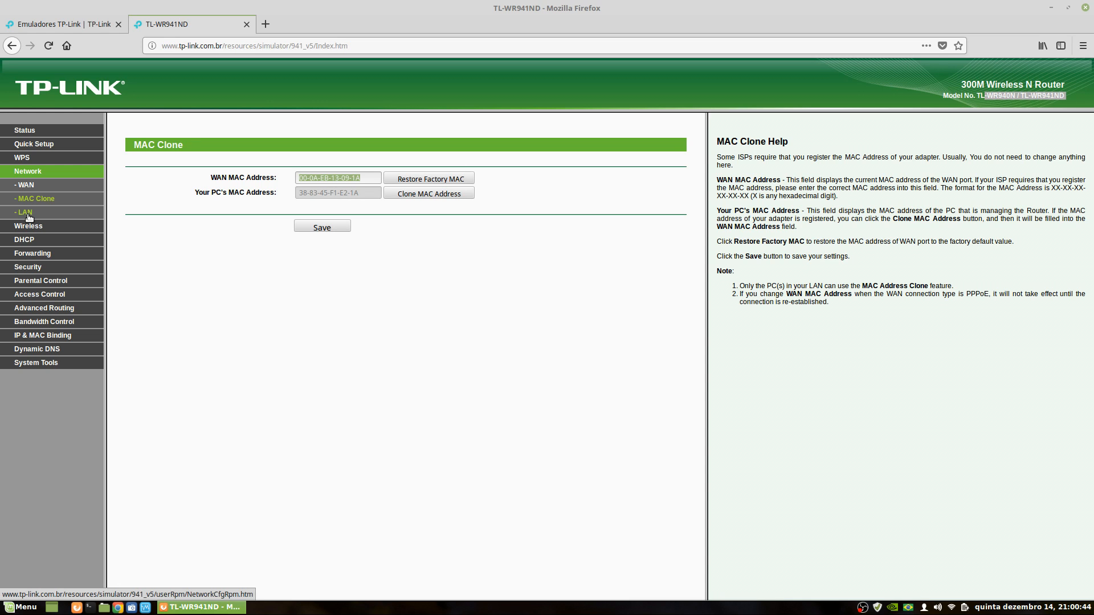
- Open the LAN settings and examine the IP address field and the available subnet mask options
left_click(27, 215)
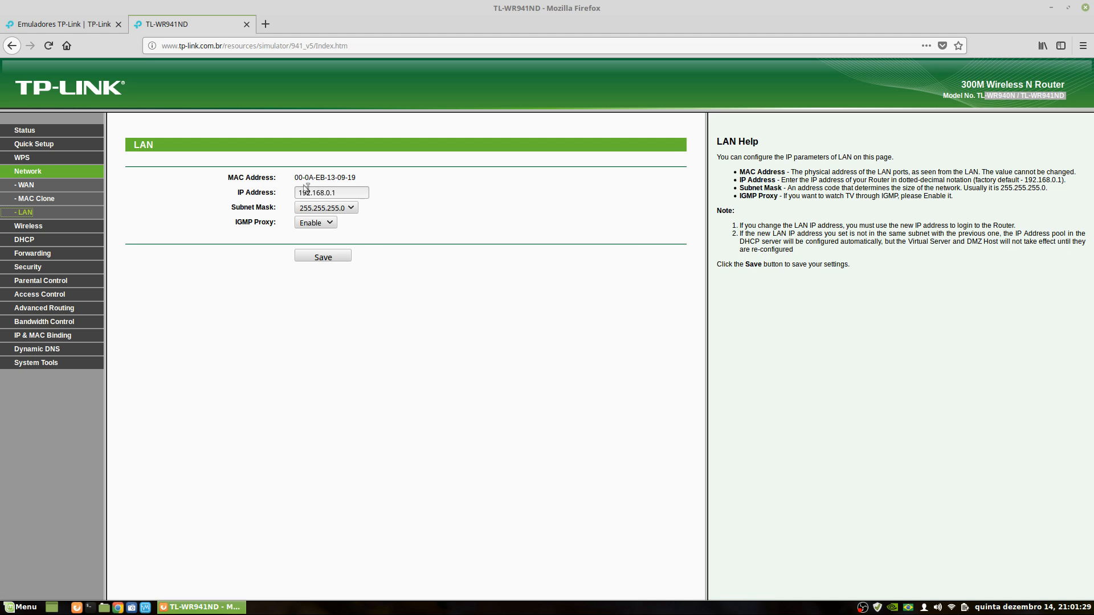
left_click(348, 197)
left_click(350, 208)
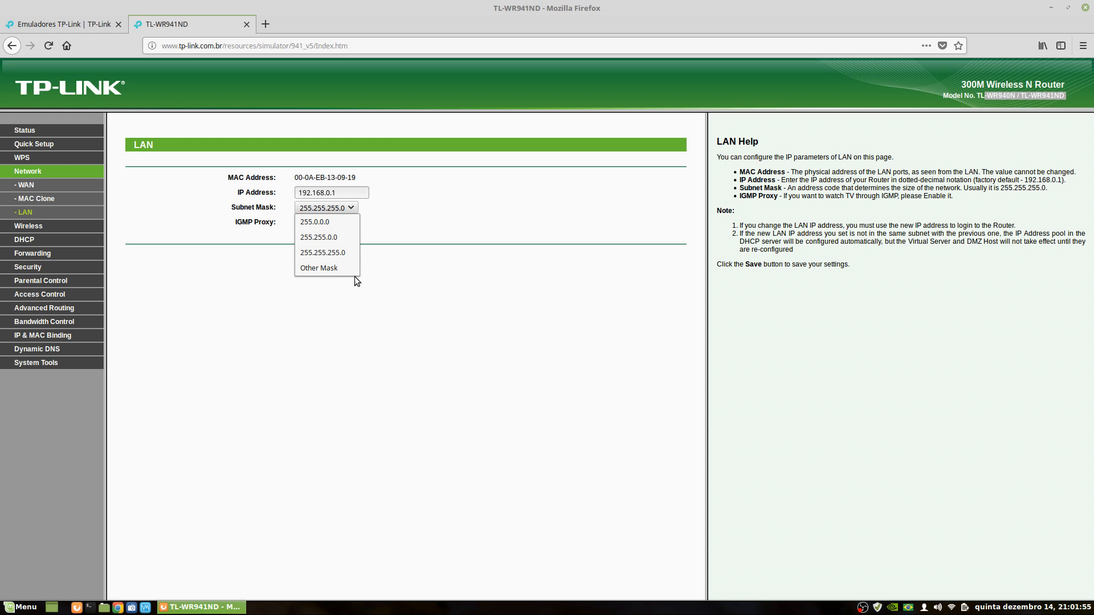
left_click(473, 299)
- Change the LAN IP address to 192.168.0.254
left_click(346, 195)
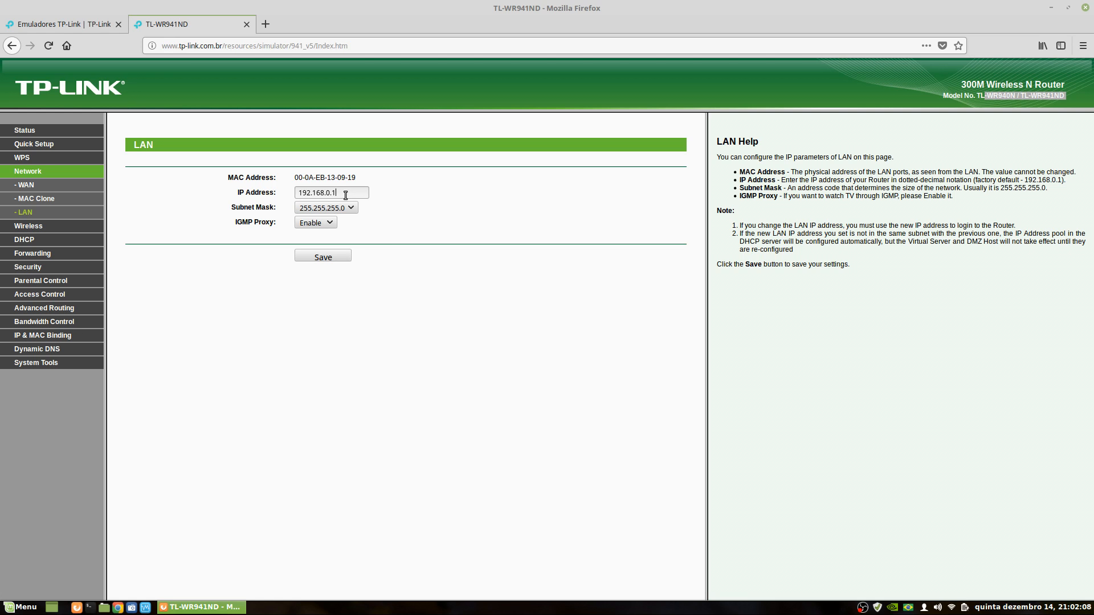
key("BackSpace")
type("255")
key("BackSpace")
type("4")
- Open the basic Wireless Settings and select the wireless network name for review
left_click(38, 228)
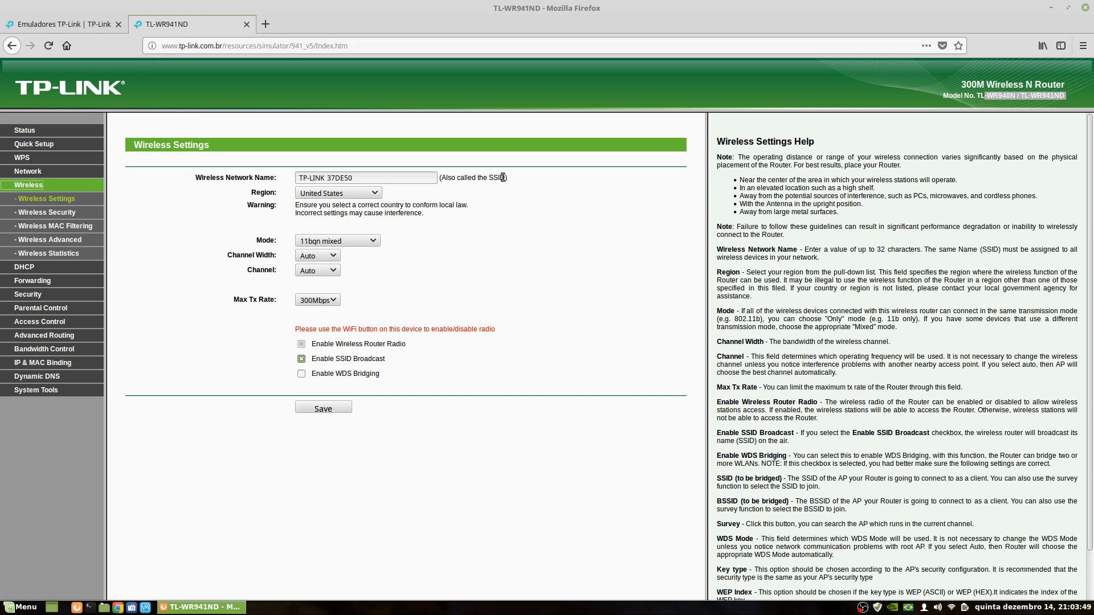
left_click_drag(504, 177, 488, 178)
triple_click(374, 177)
left_click(392, 178)
left_click_drag(354, 178, 298, 174)
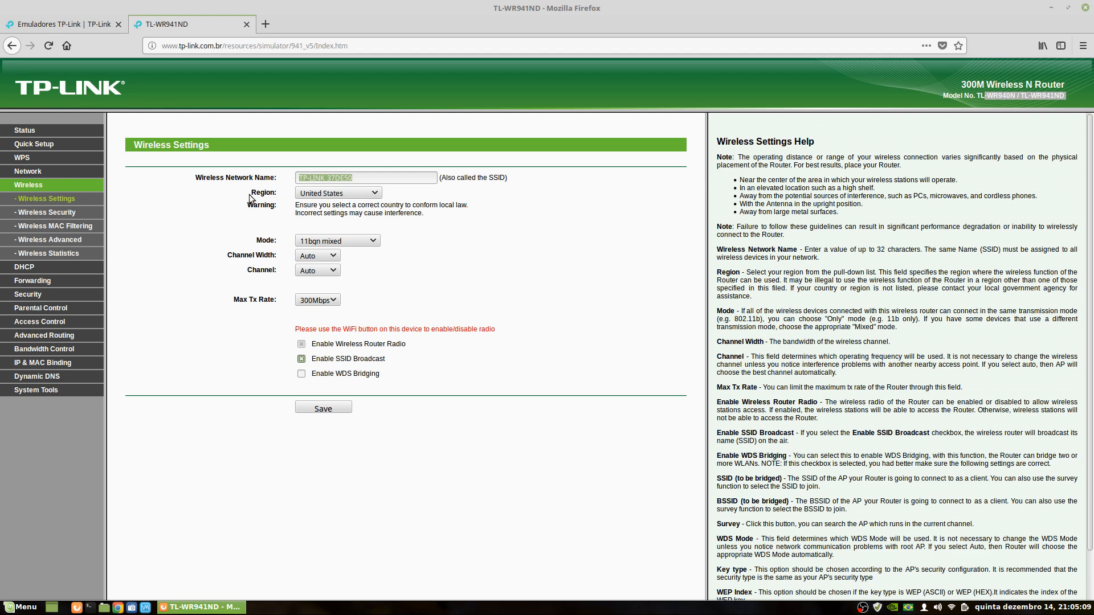
- Set the wireless region to Brazil
left_click(375, 197)
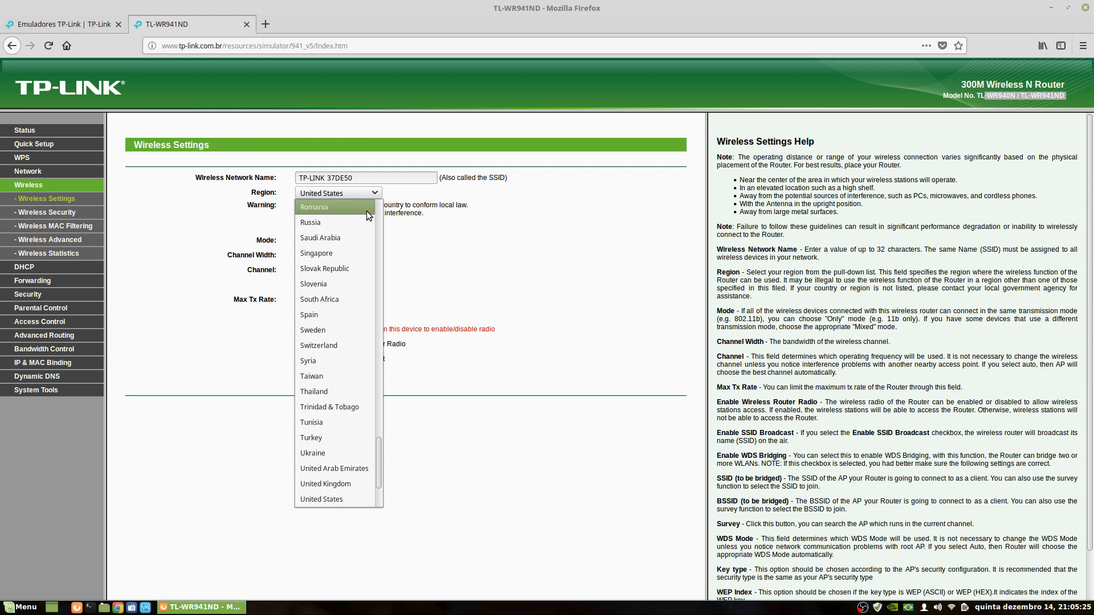
left_click_drag(377, 448, 382, 237)
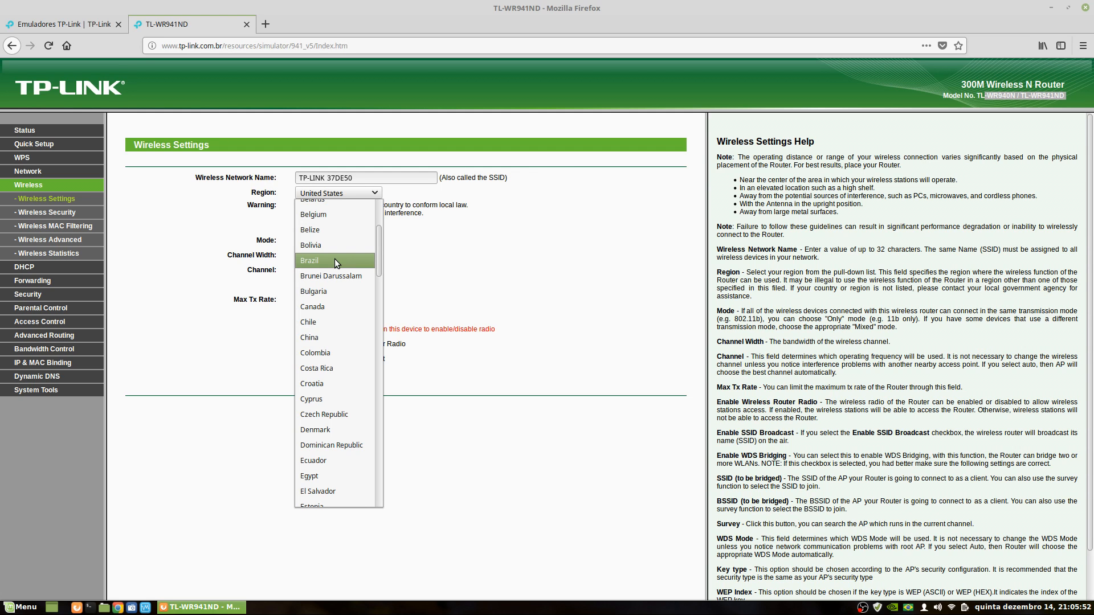
left_click(347, 251)
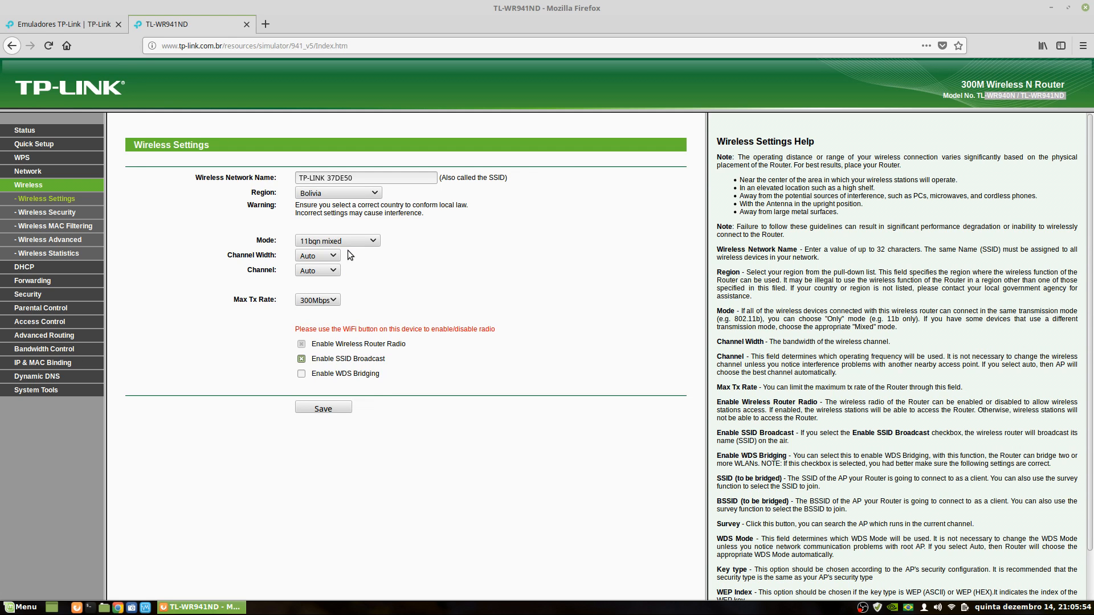
left_click(349, 193)
left_click(316, 392)
- Examine the wireless mode and channel width options, choosing 11bgn mixed for the mode and Auto for the width
left_click(367, 241)
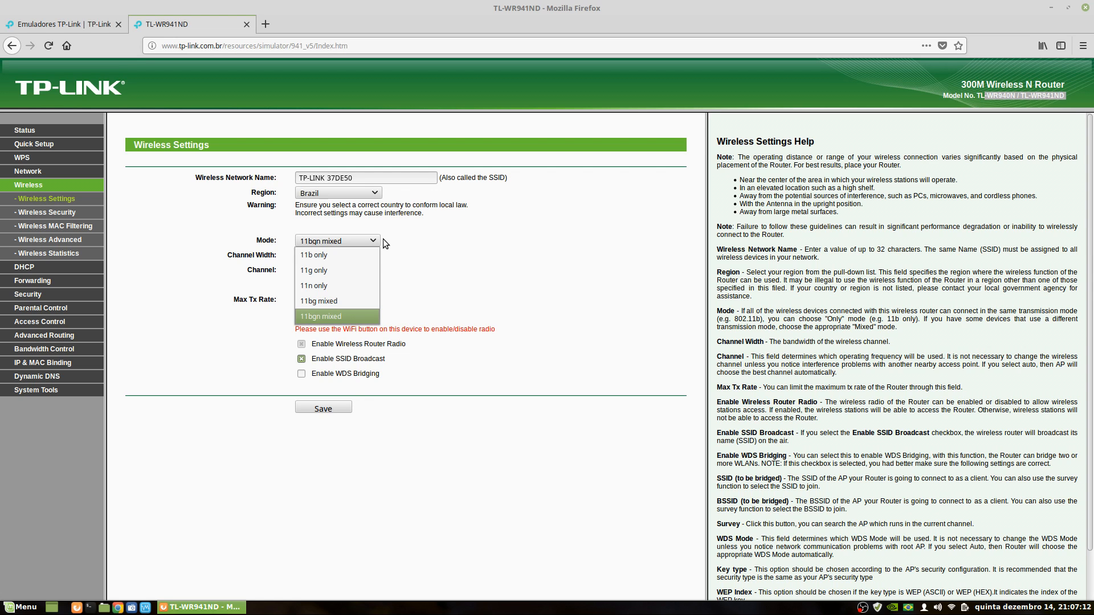
left_click(356, 316)
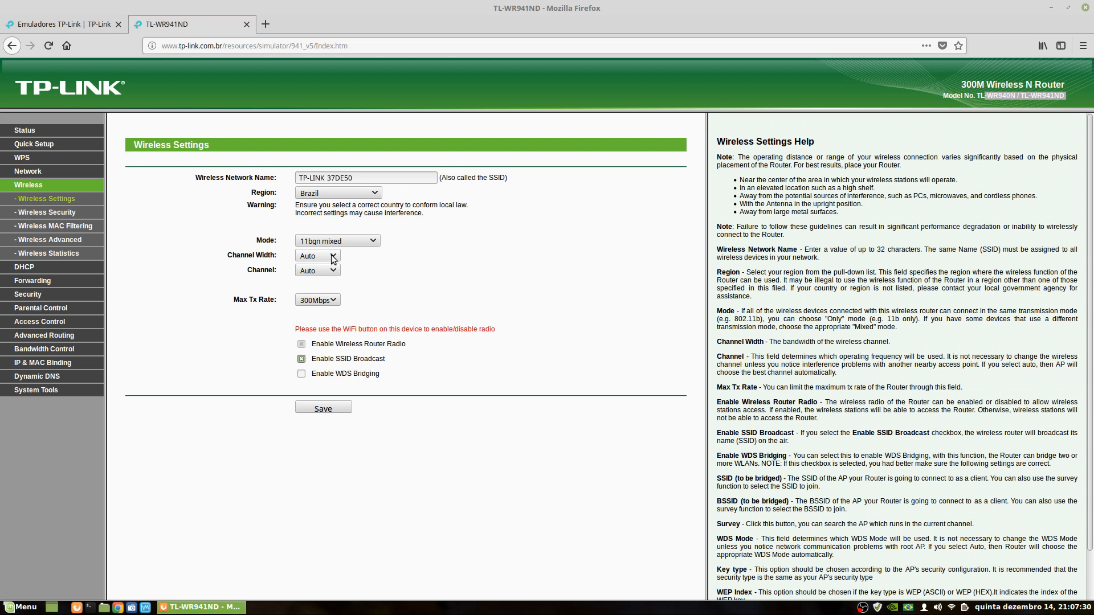
left_click(333, 258)
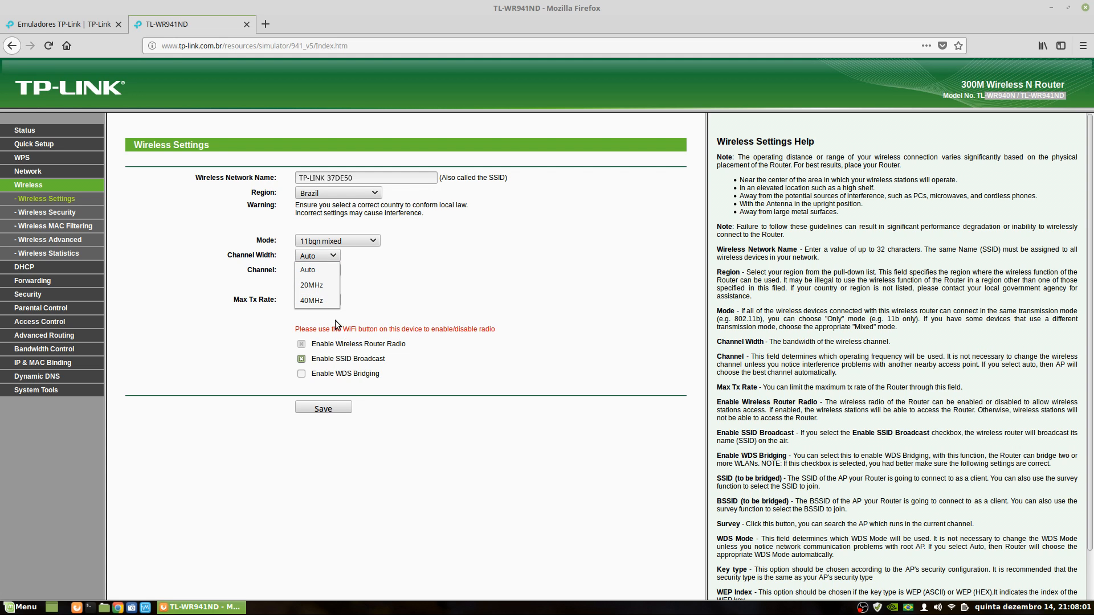
left_click(333, 270)
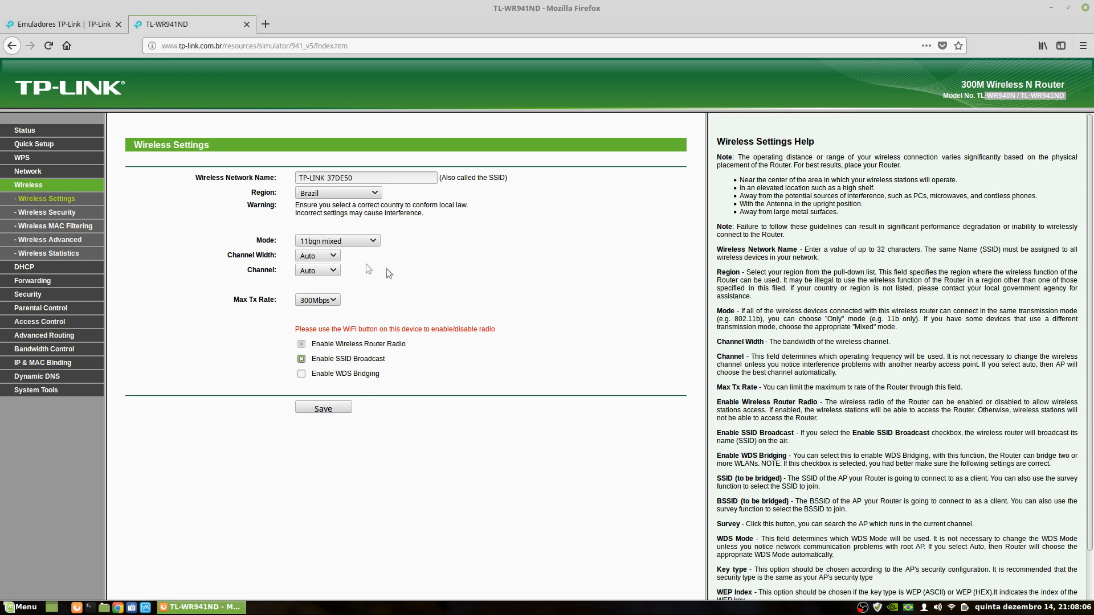
left_click(335, 257)
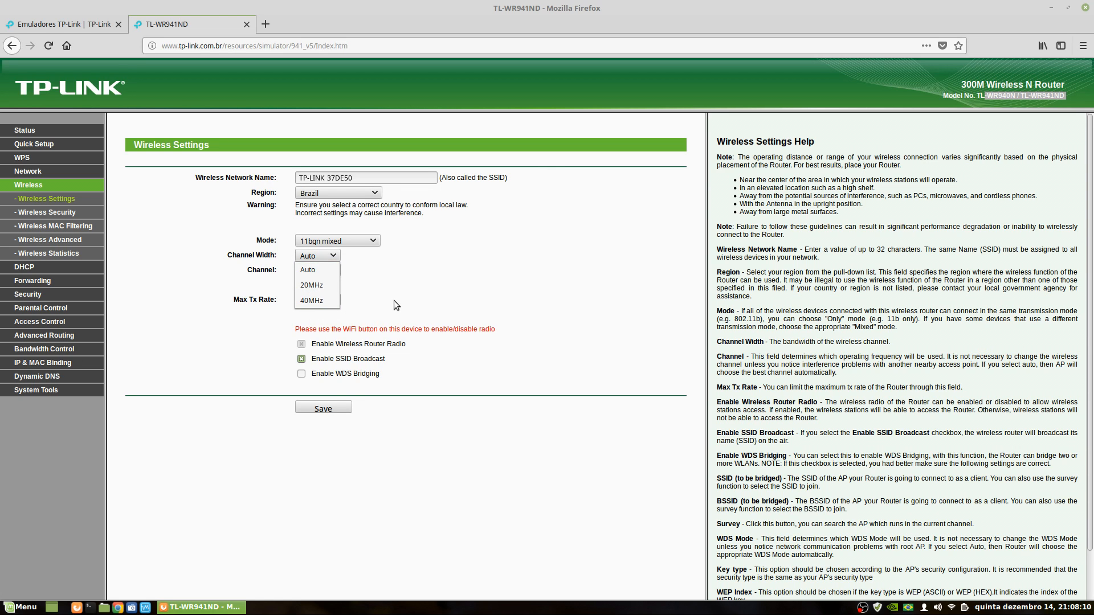
left_click(330, 276)
- Try wireless channel 1 and channel 2, and examine the full list of available channels
left_click(332, 278)
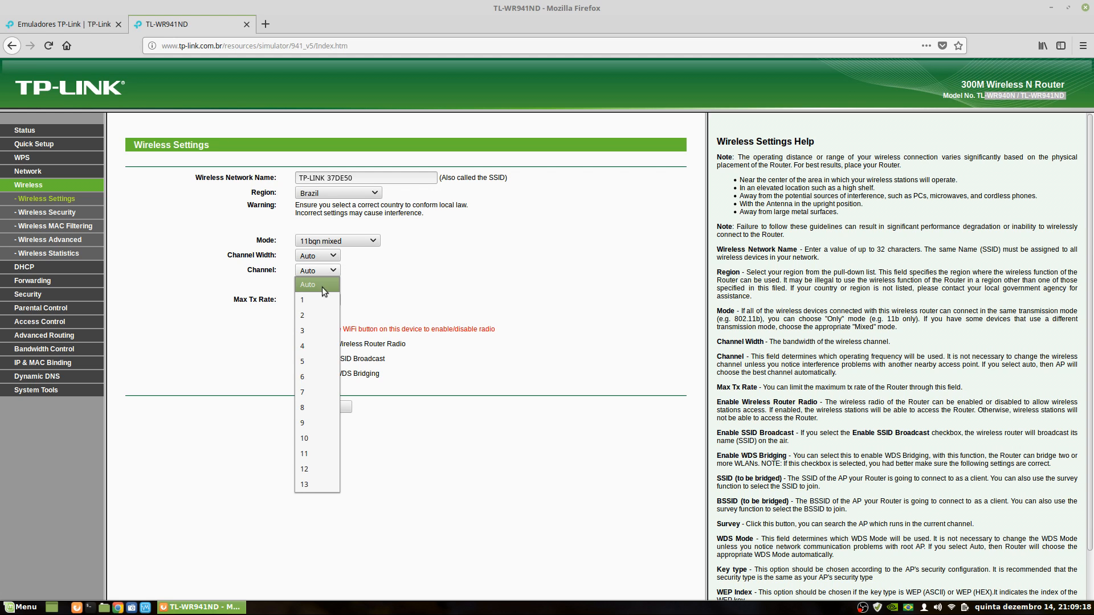
left_click(305, 299)
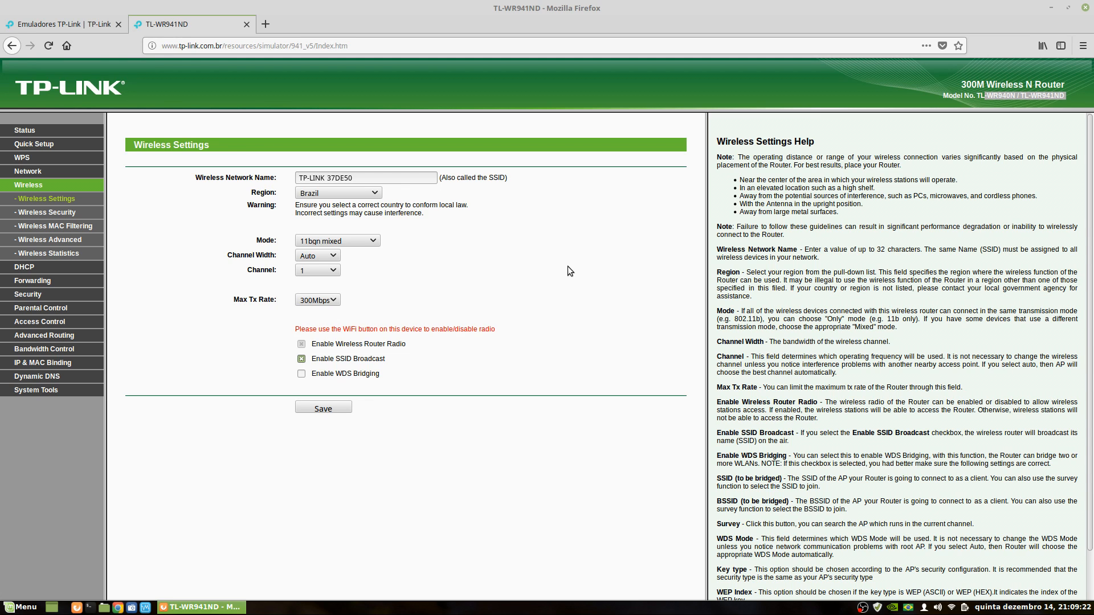
left_click(321, 270)
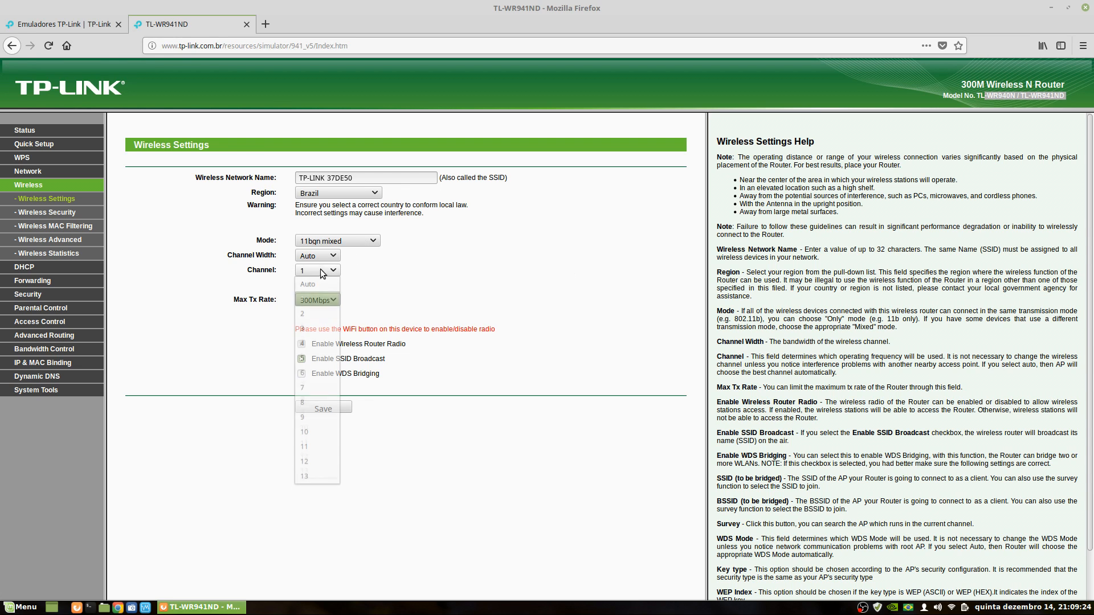
left_click(306, 315)
left_click(323, 270)
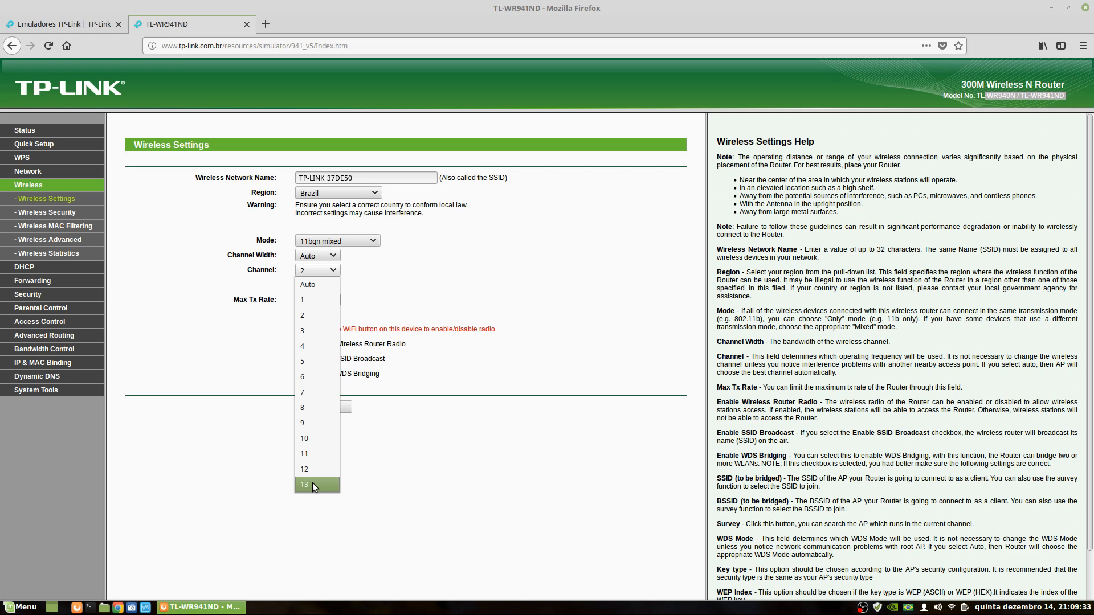
- Switch the region to Azerbaijan and to Croatia, examining the channels offered for each country
left_click(342, 194)
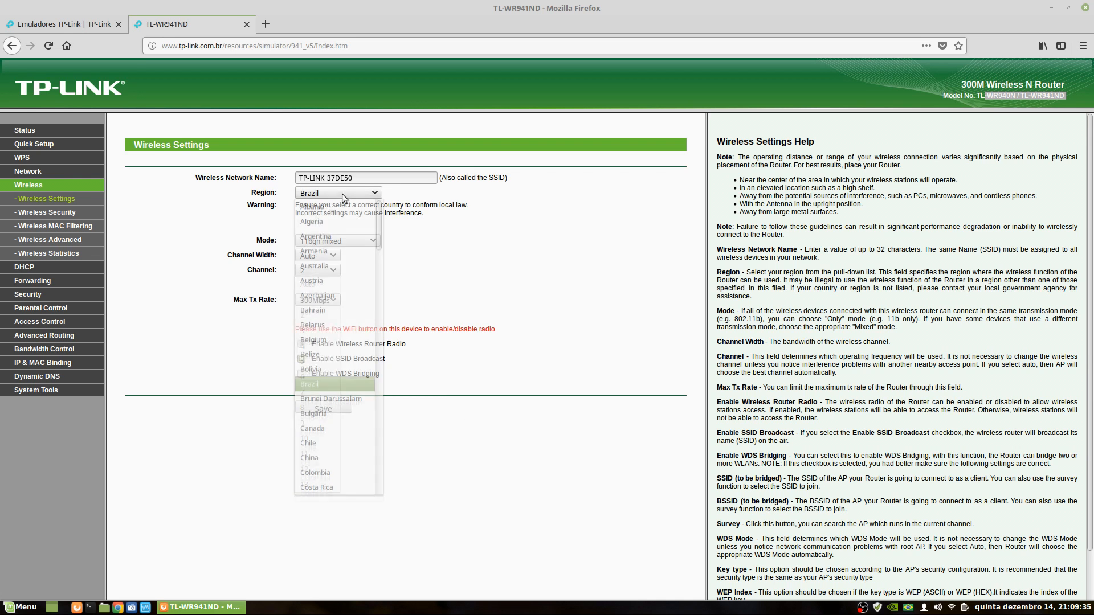
left_click(316, 303)
left_click(316, 270)
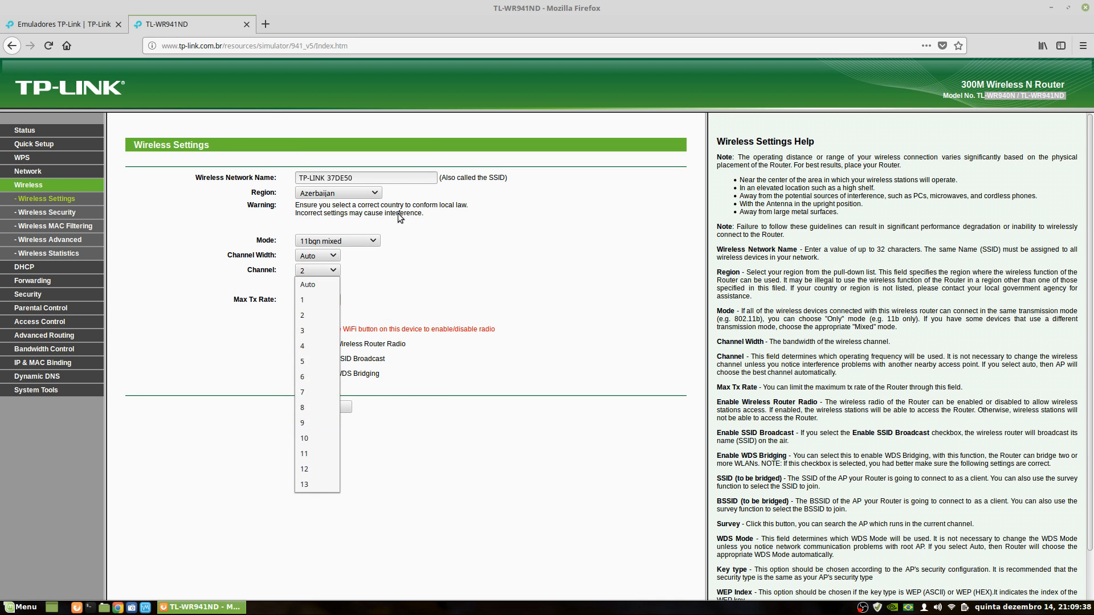
left_click(338, 193)
left_click(305, 426)
left_click(319, 269)
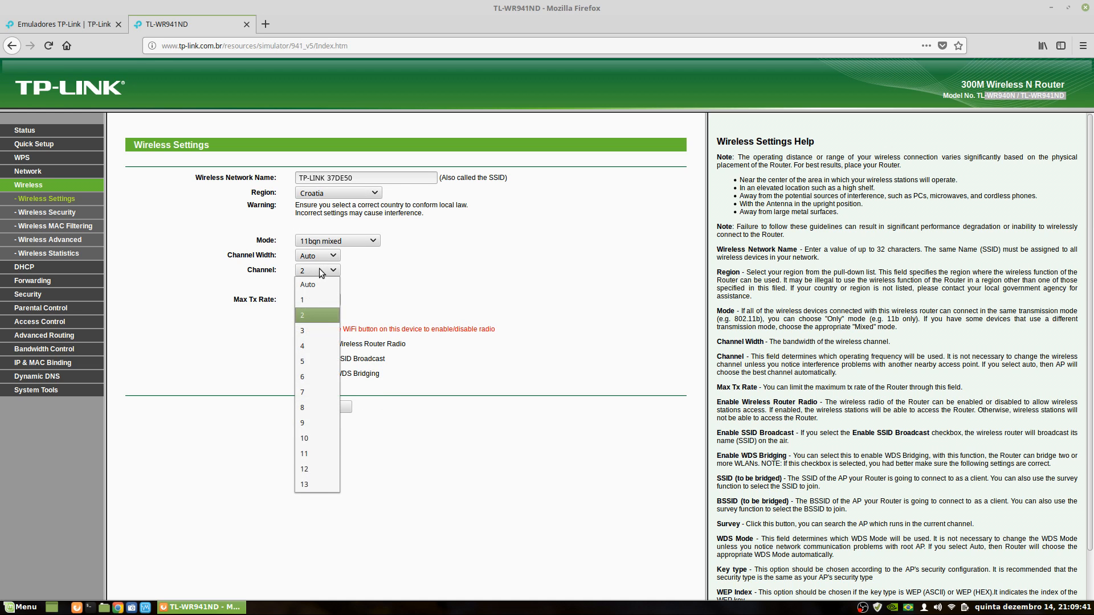
- Change the region to Japan2 and examine the channels offered there
left_click(340, 185)
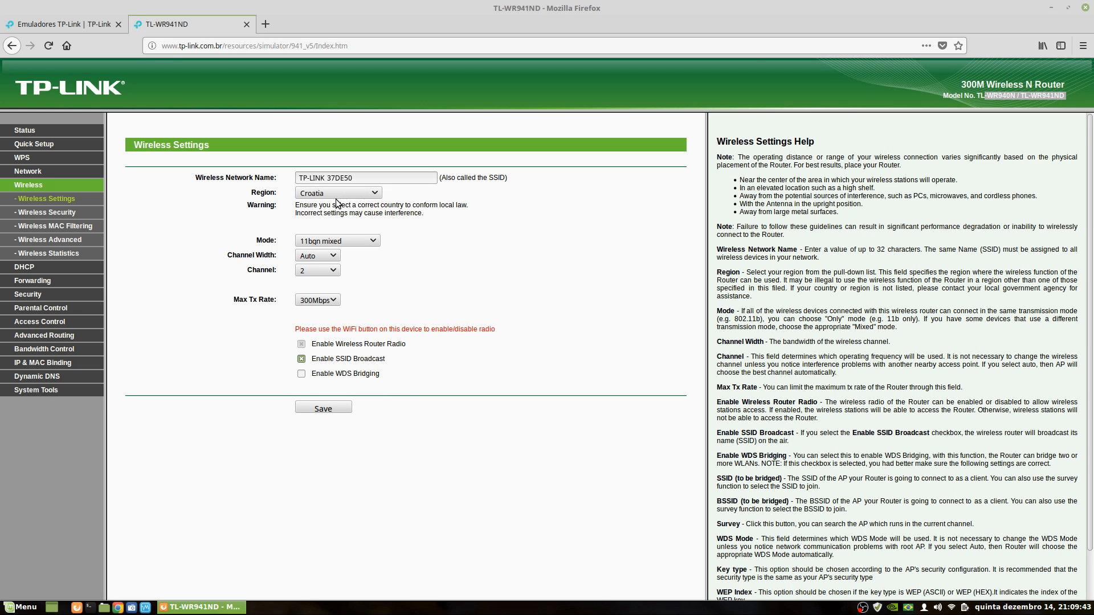
left_click(343, 192)
left_click(309, 507)
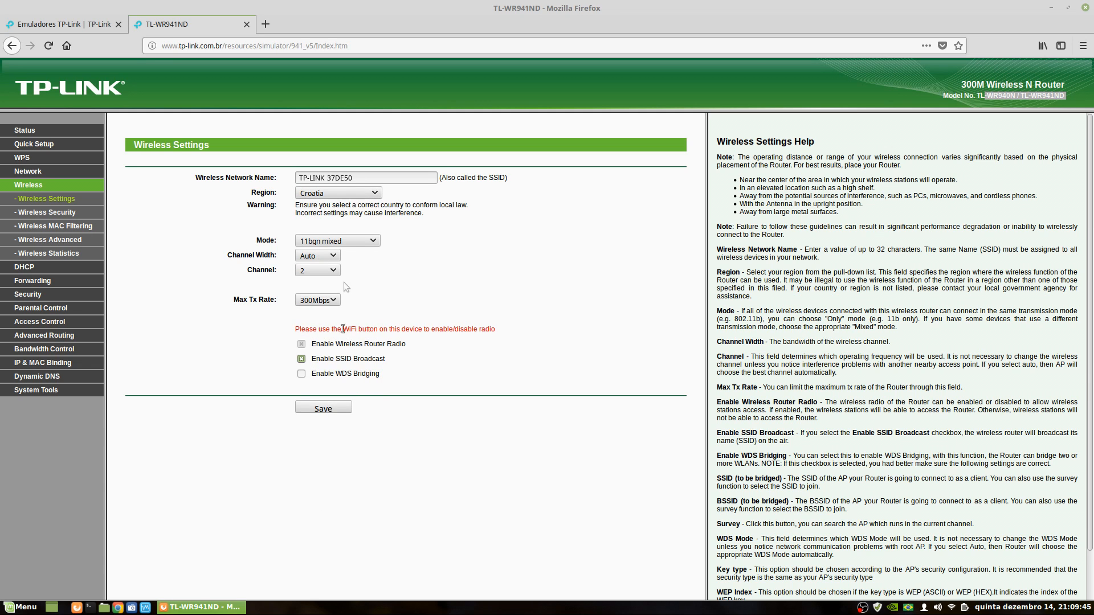
left_click(340, 193)
scroll(336, 323, "down", 6)
scroll(347, 335, "down", 3)
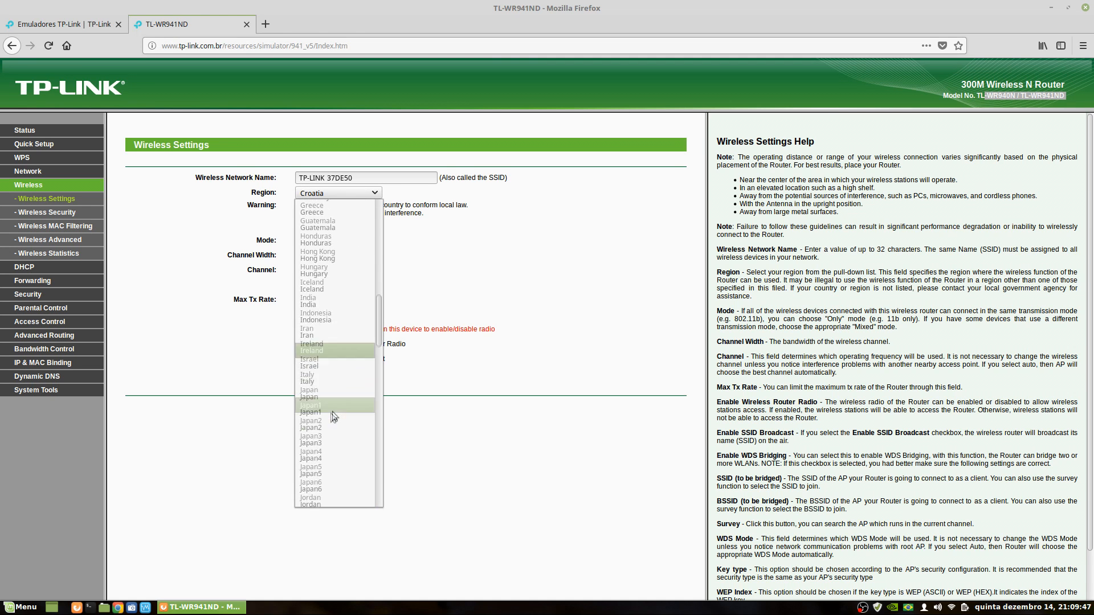
left_click(334, 413)
left_click(313, 273)
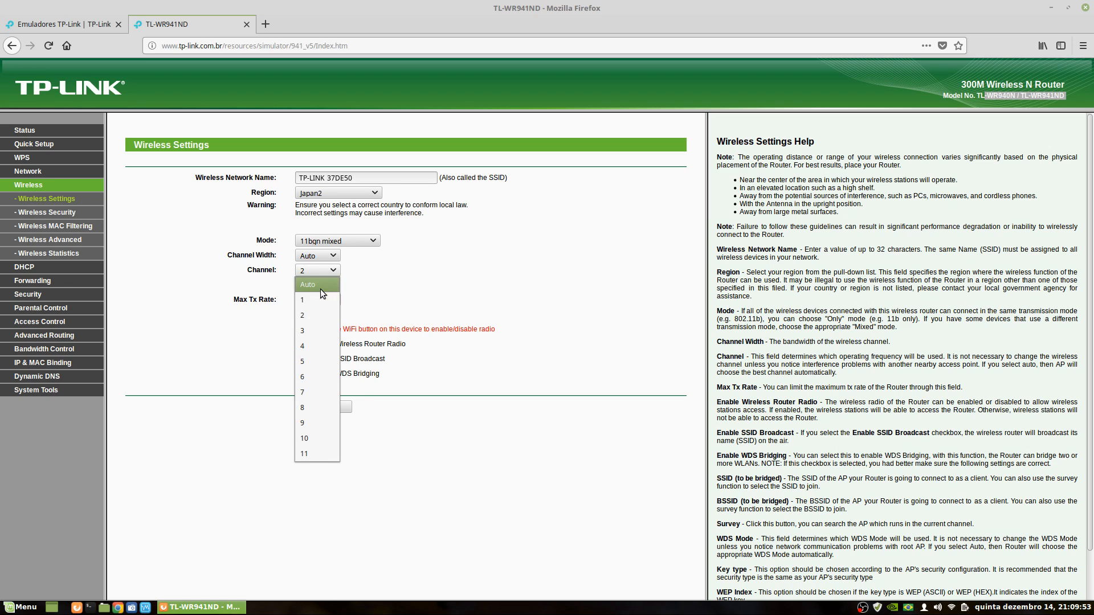
left_click(319, 456)
- Change the region to Monaco and examine its list of wireless channels
left_click(352, 194)
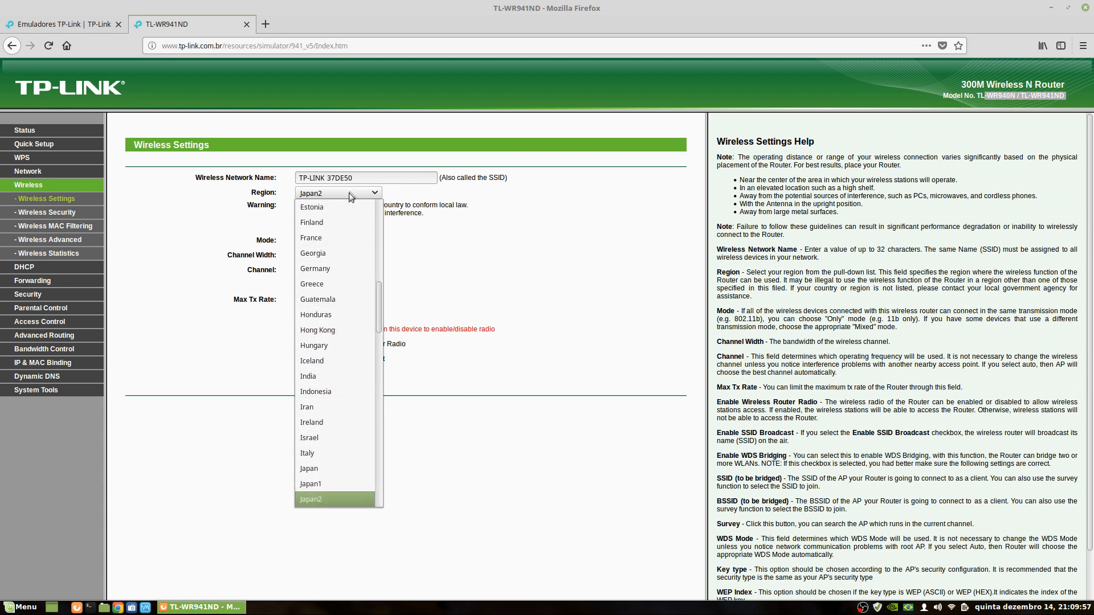
left_click_drag(380, 328, 381, 403)
left_click(342, 386)
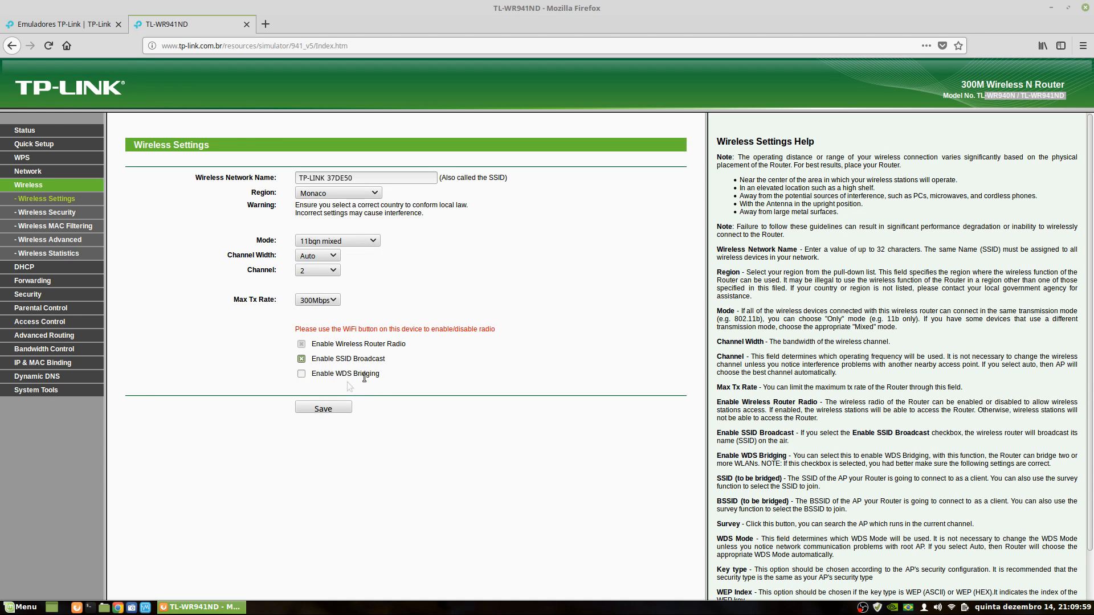
left_click(316, 272)
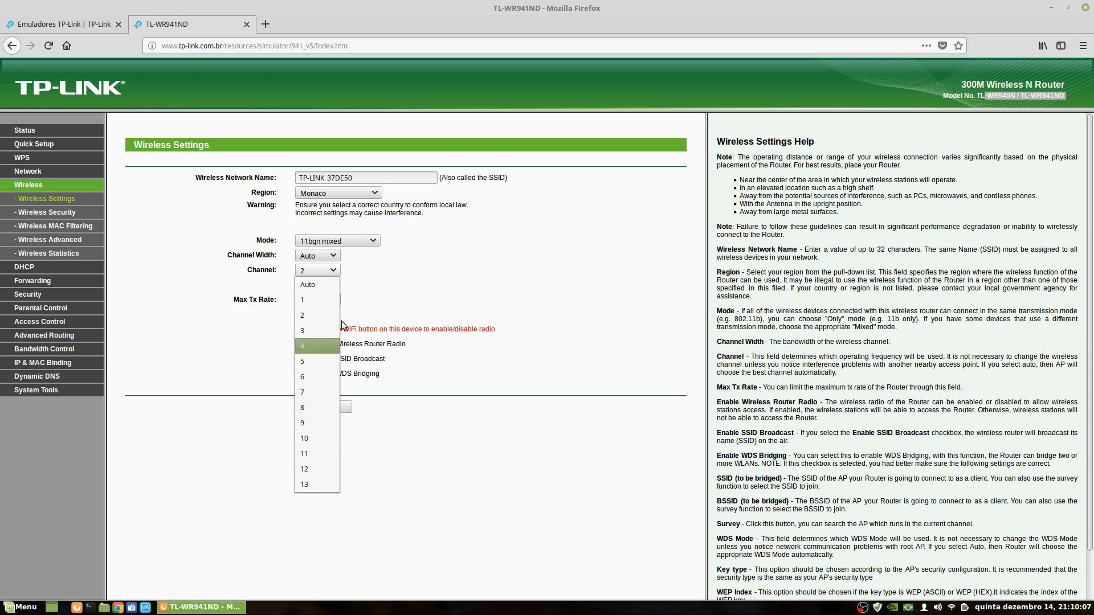
- Set the wireless region back to Brazil
left_click(371, 202)
left_click(323, 195)
left_click_drag(377, 354, 375, 237)
left_click(337, 260)
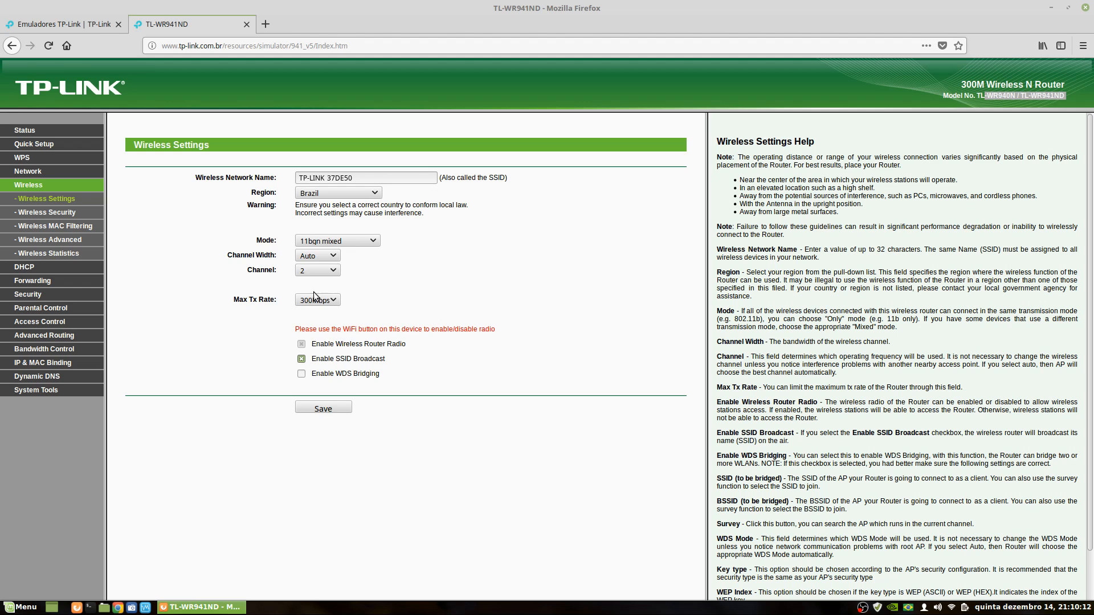
- Set the wireless channel to 6
left_click(322, 274)
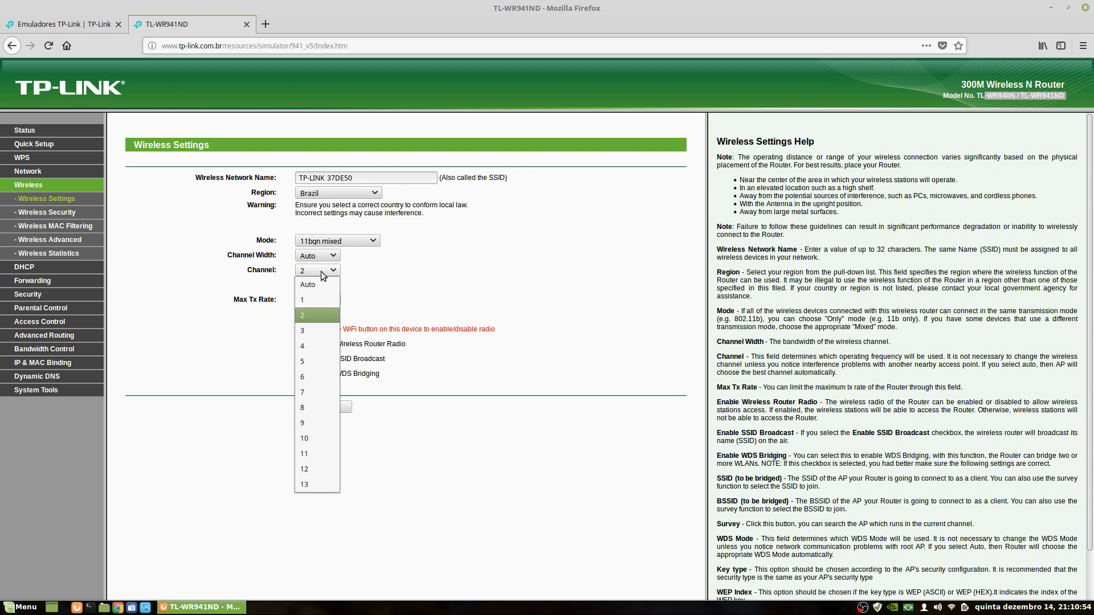
left_click(310, 376)
left_click(317, 270)
left_click(343, 256)
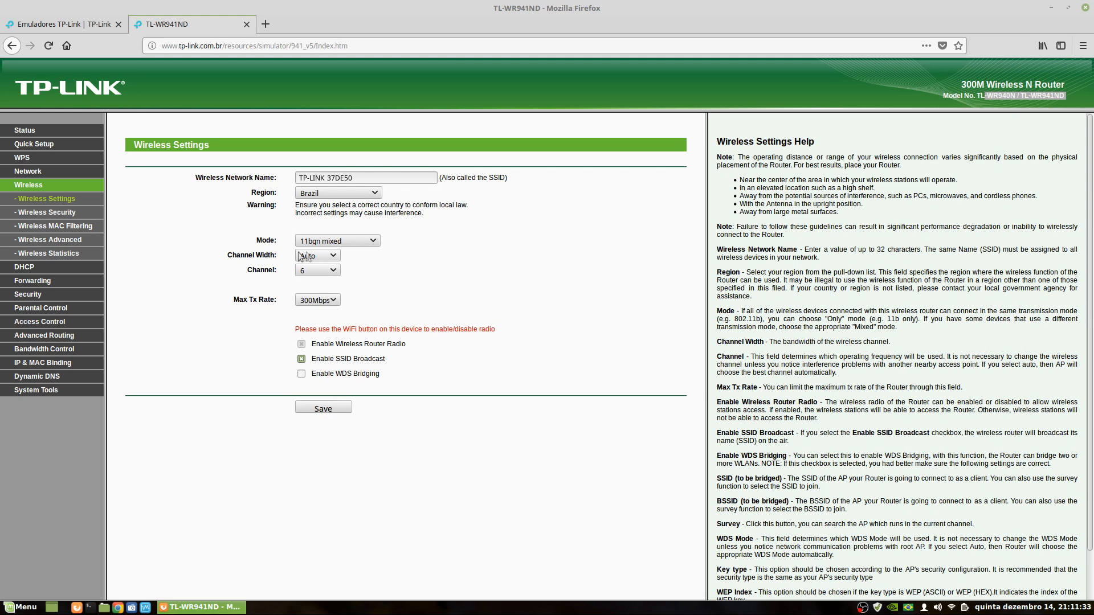
- Set the wireless channel to 1 and review the channel list again
left_click(317, 259)
left_click(325, 270)
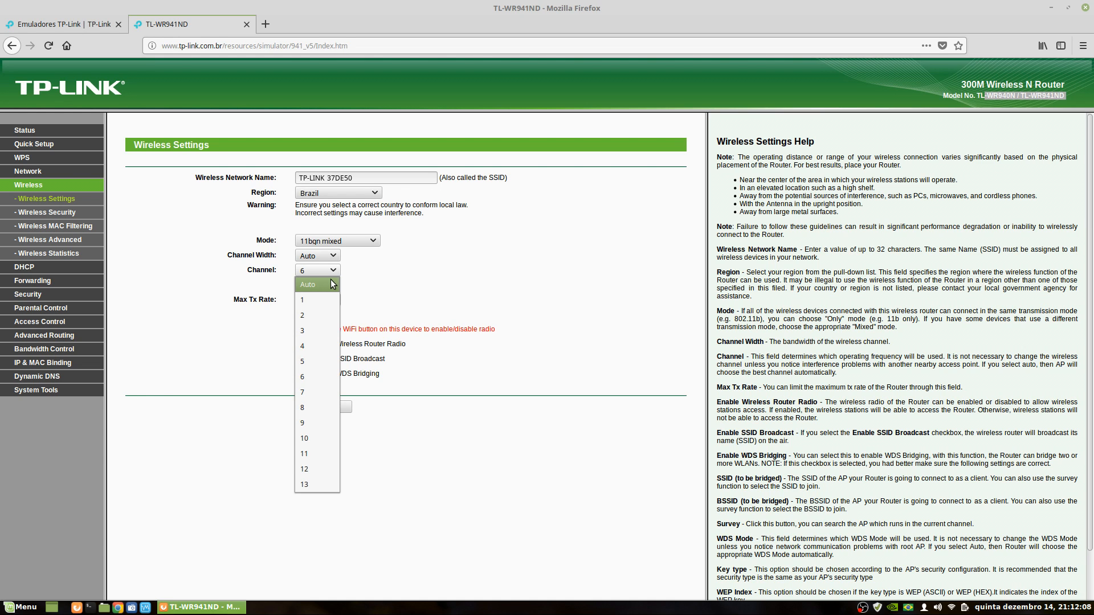
left_click(317, 300)
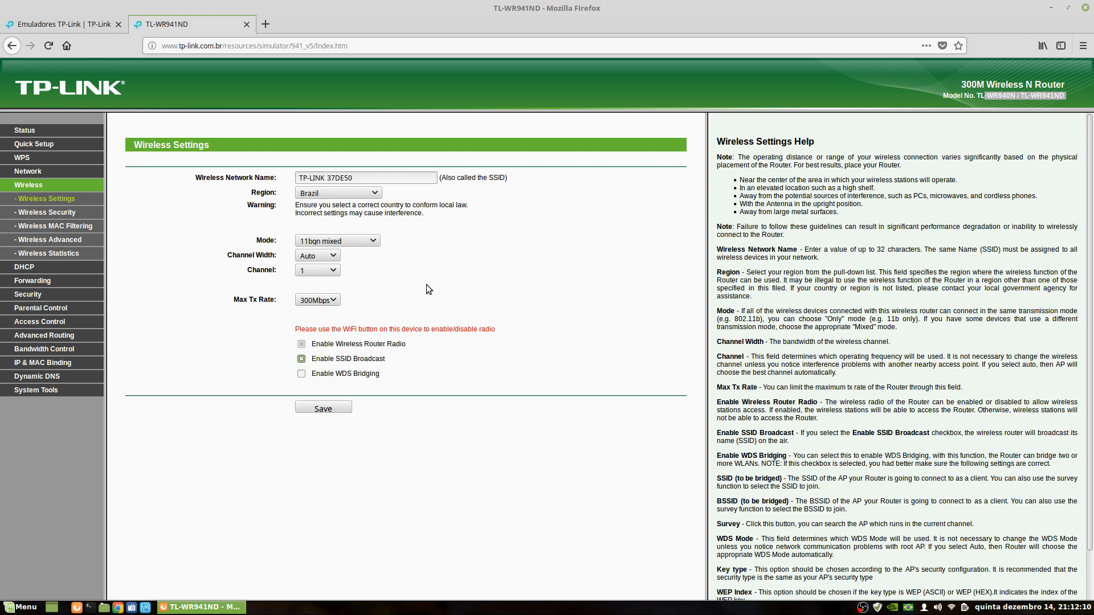
left_click(311, 271)
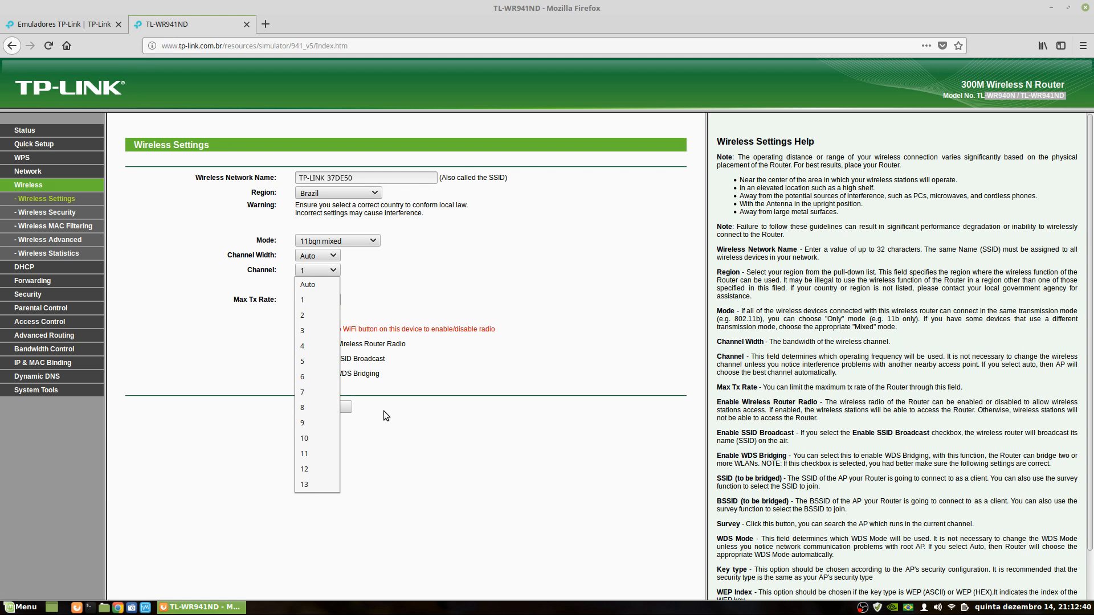
left_click(412, 403)
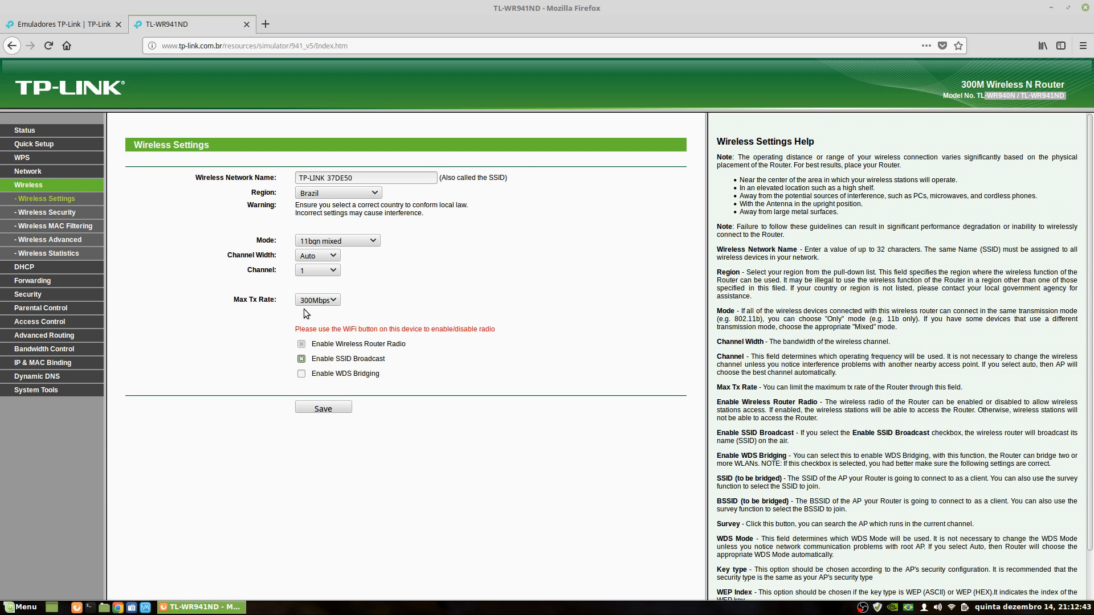
- Examine the full range of Max Tx Rate options without changing the selected rate
left_click(335, 302)
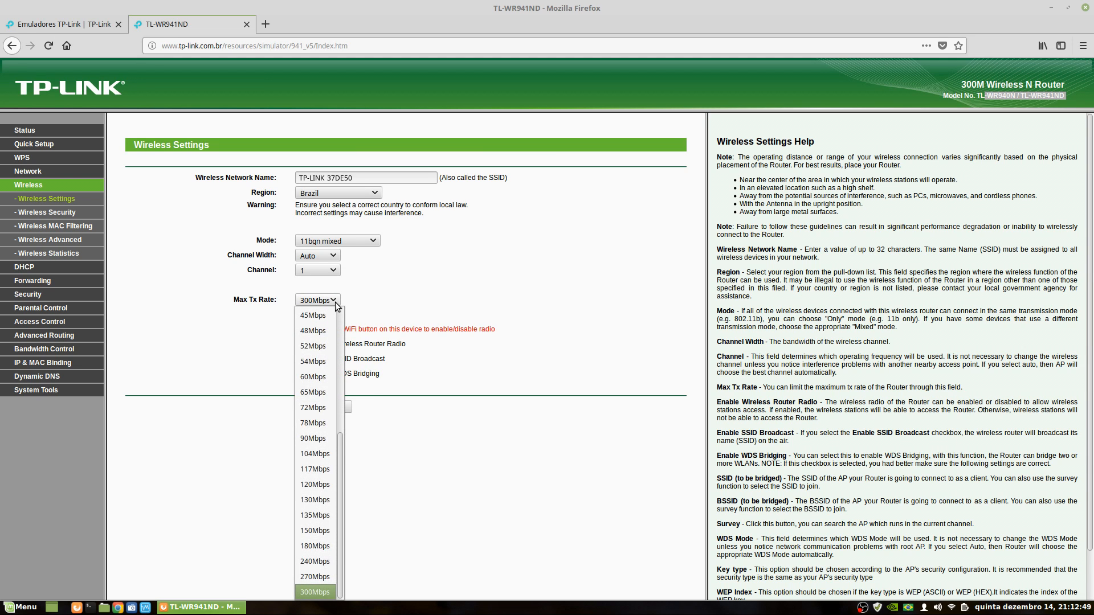
left_click_drag(341, 500, 333, 344)
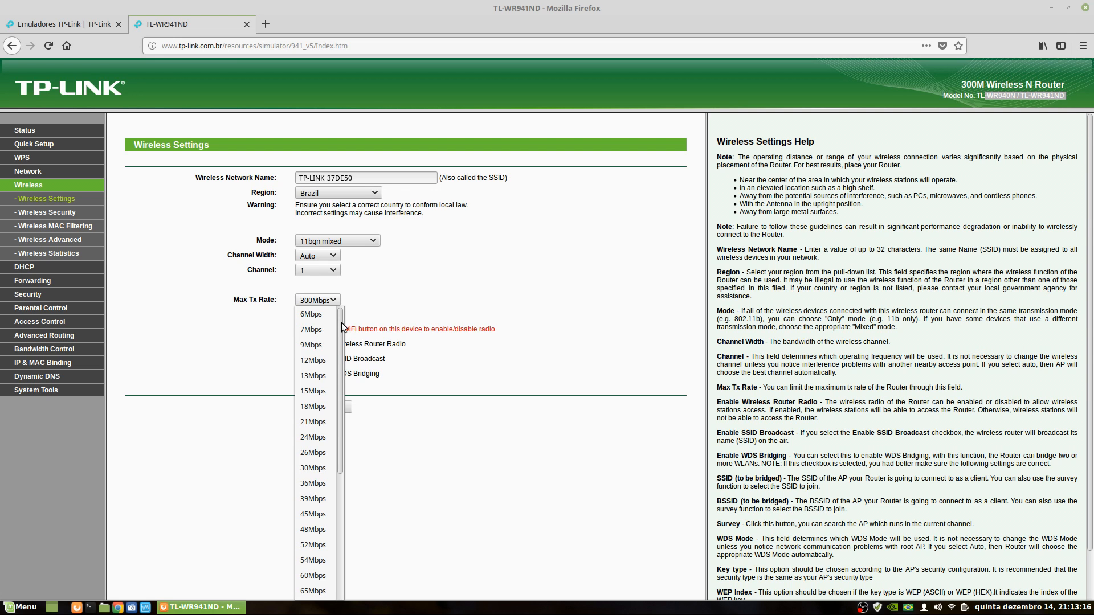
left_click_drag(342, 324, 349, 511)
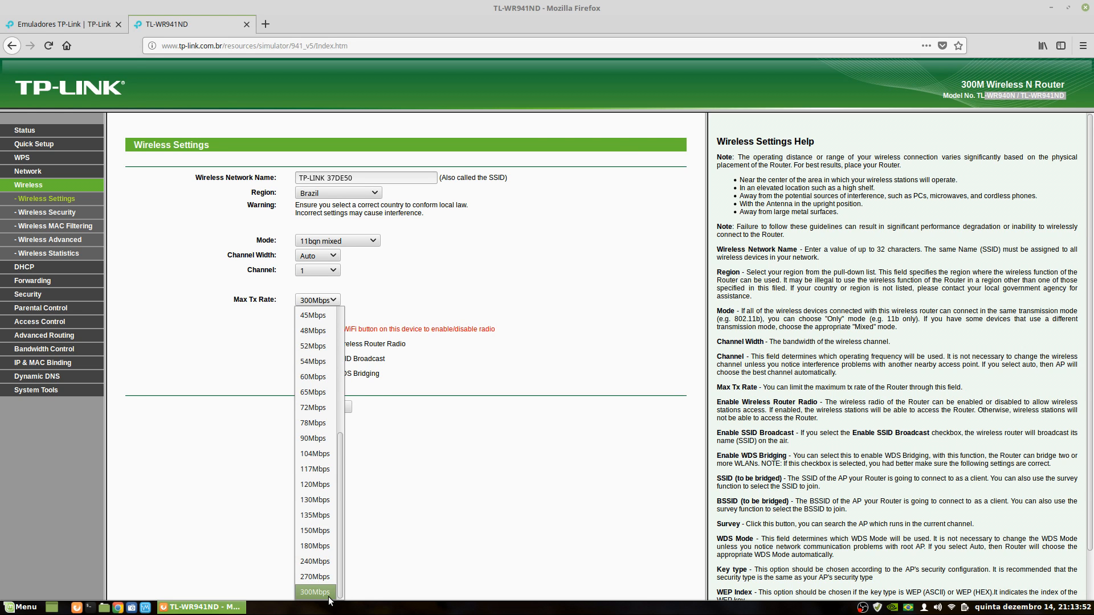
left_click(439, 535)
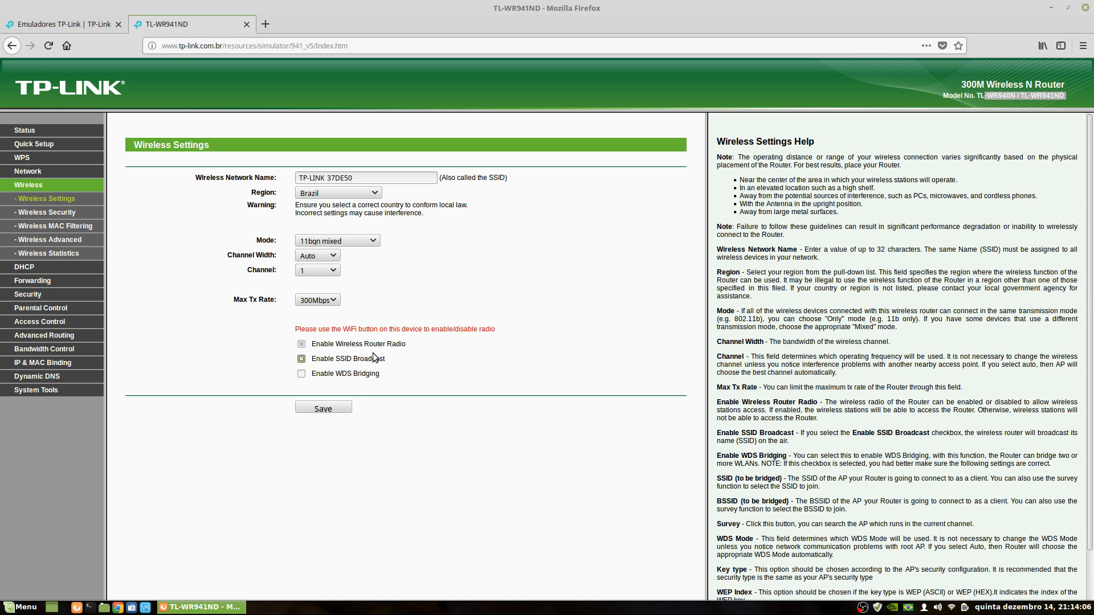
- Turn SSID broadcast off and back on, and open the Wireless Security settings for review
left_click(301, 360)
left_click(302, 359)
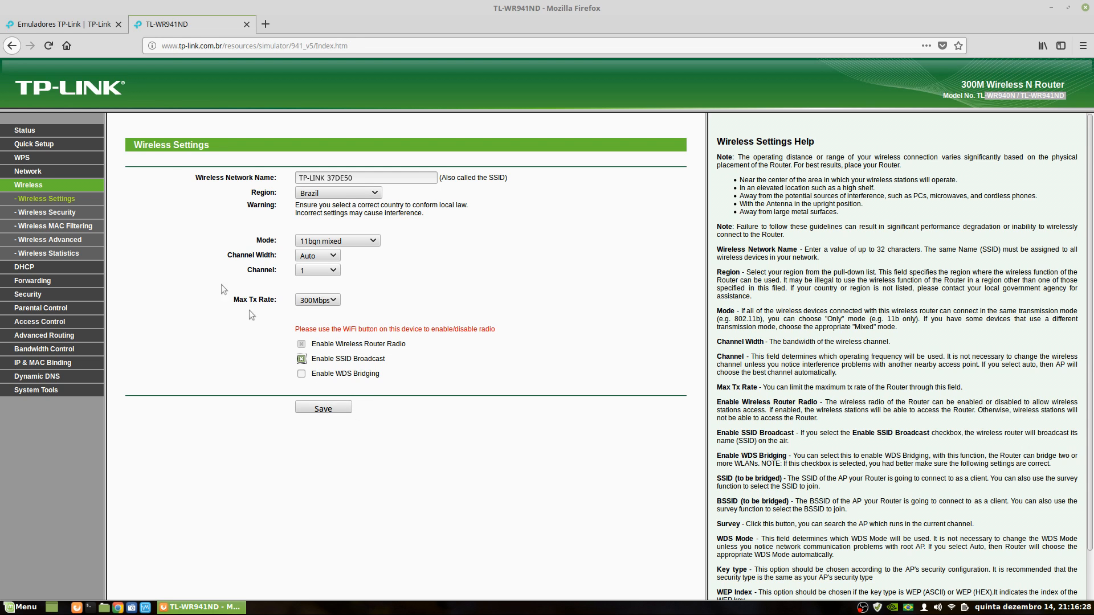
left_click(38, 214)
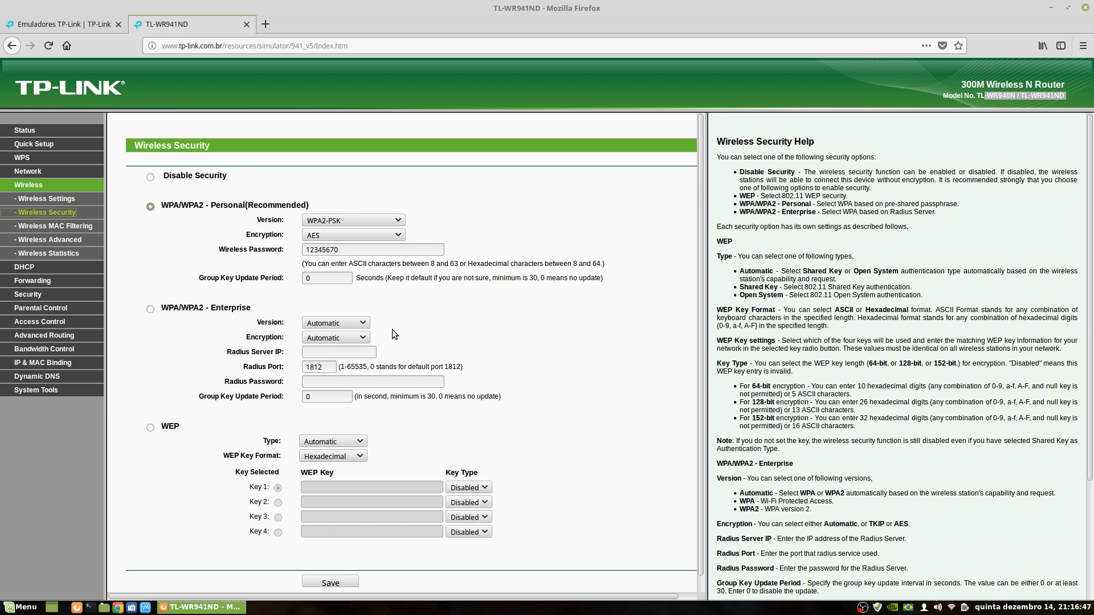
- Choose Disable Security and review the WPA/WPA2 - Personal version options, keeping WPA2-PSK as the version
left_click(150, 177)
left_click(375, 218)
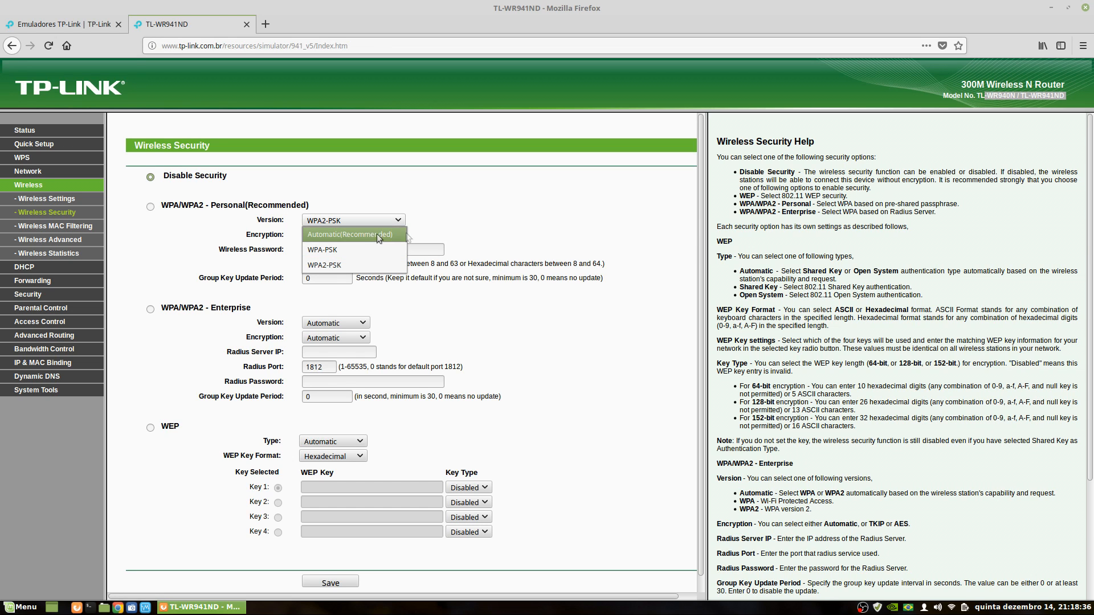
left_click(378, 265)
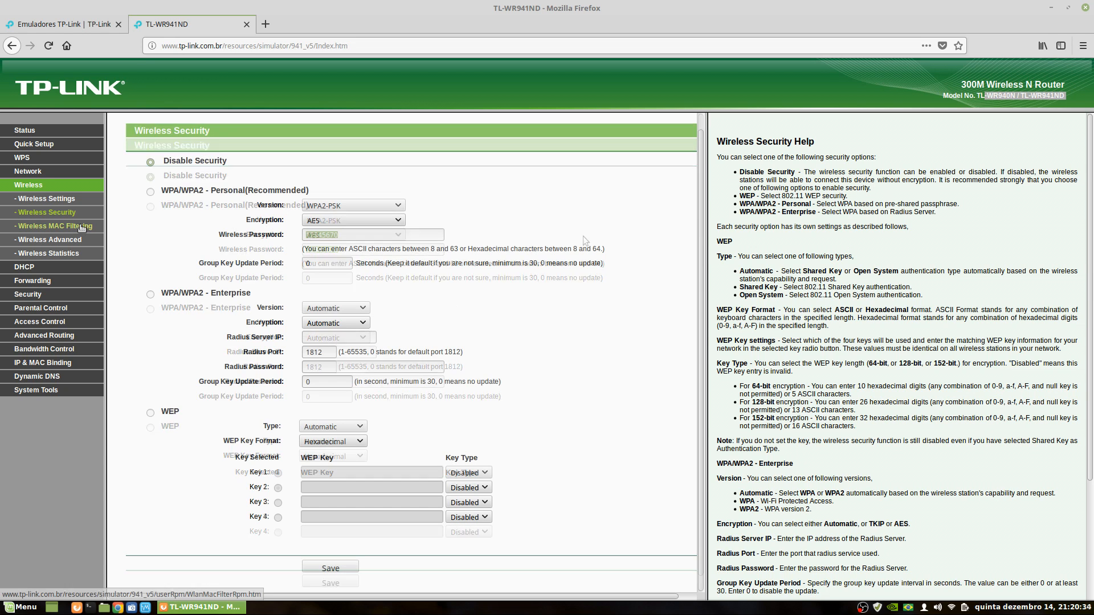
- Review the Wireless MAC Filtering rules and the listed entry, trying the Deny rule but keeping Allow
left_click(81, 227)
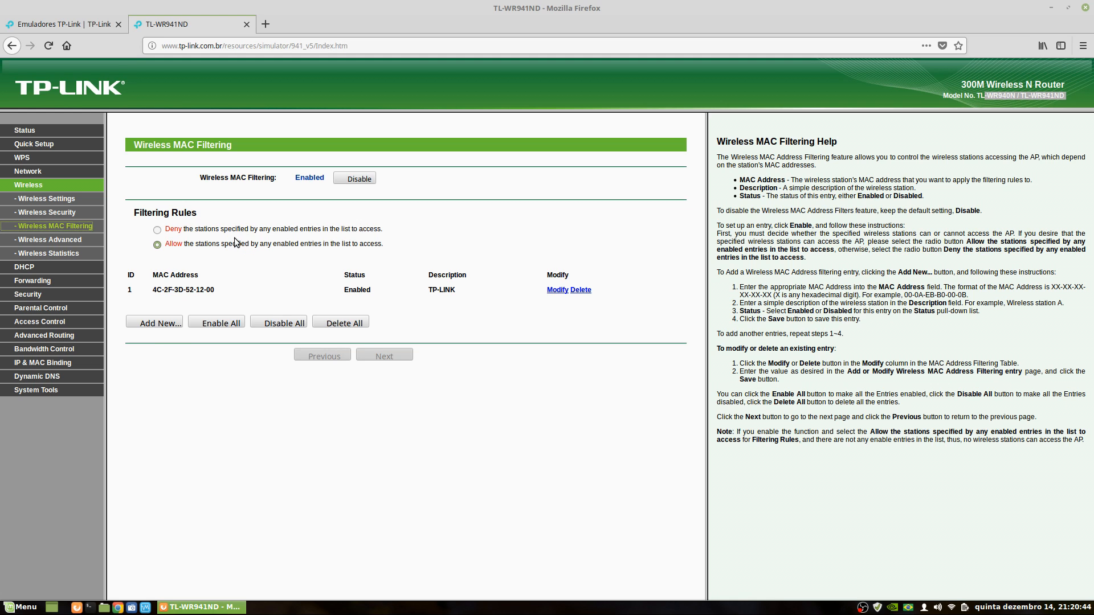
left_click_drag(158, 293, 247, 289)
left_click(157, 229)
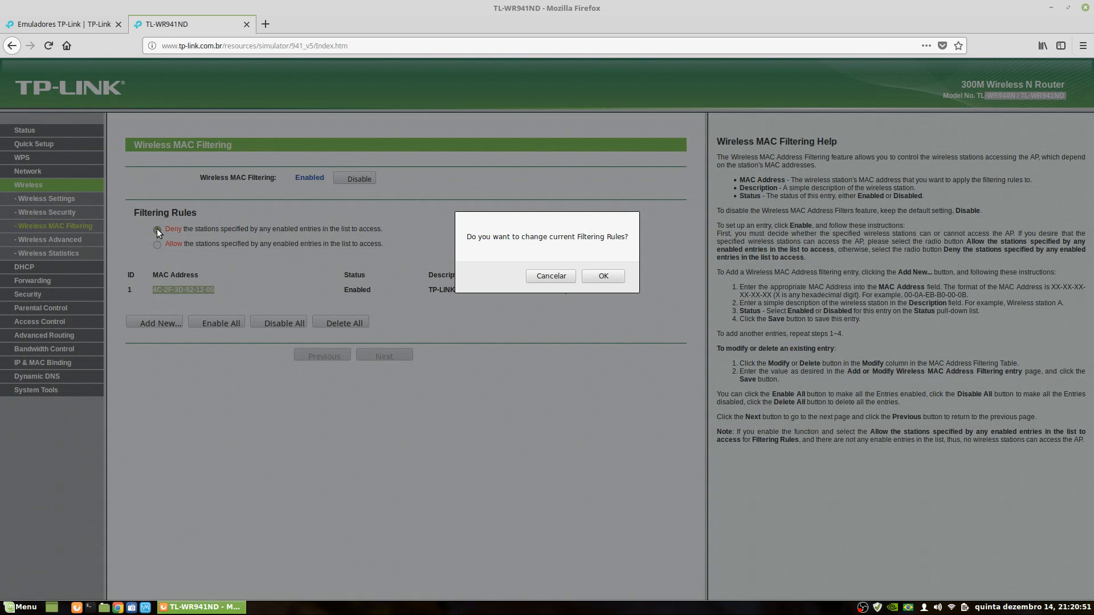
left_click(553, 277)
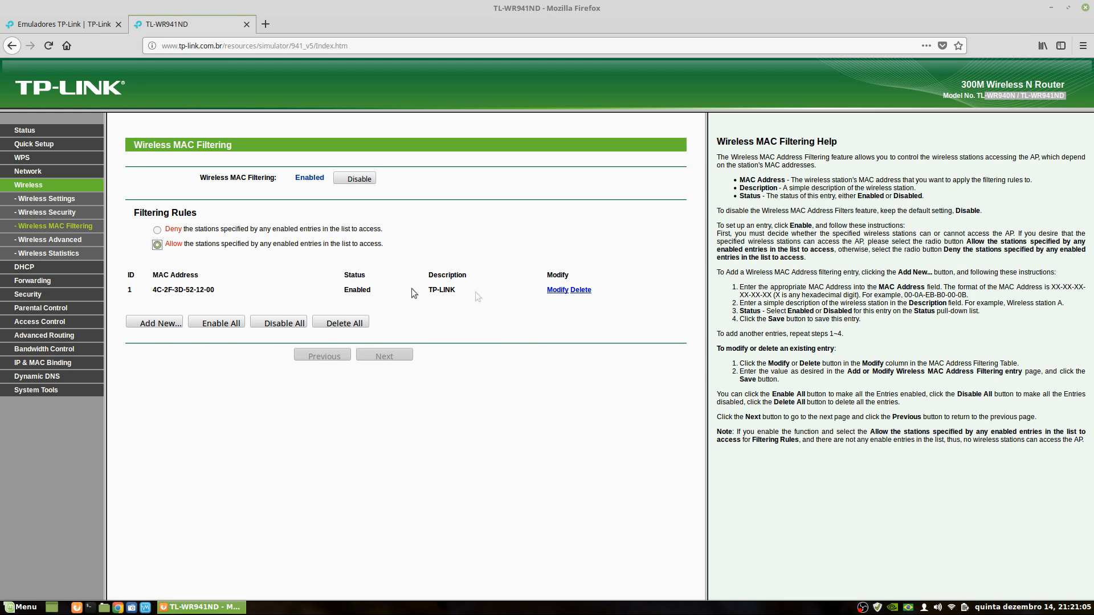
double_click(350, 290)
left_click_drag(121, 296, 186, 296)
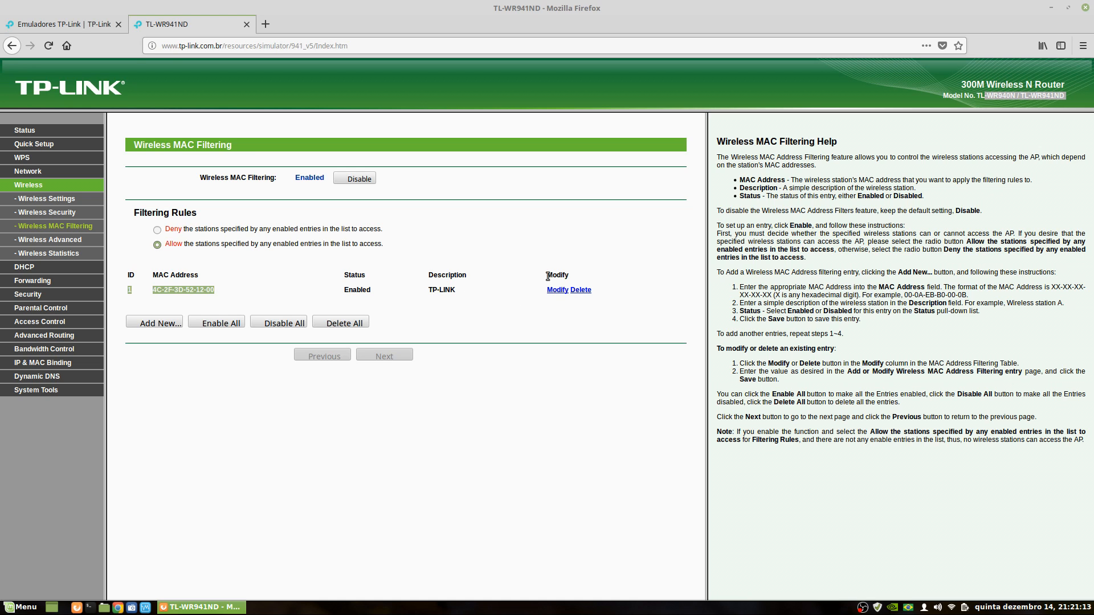
left_click(157, 244)
- Open the Wireless Advanced settings and examine the Transmit Power options without changing the selection
left_click(77, 245)
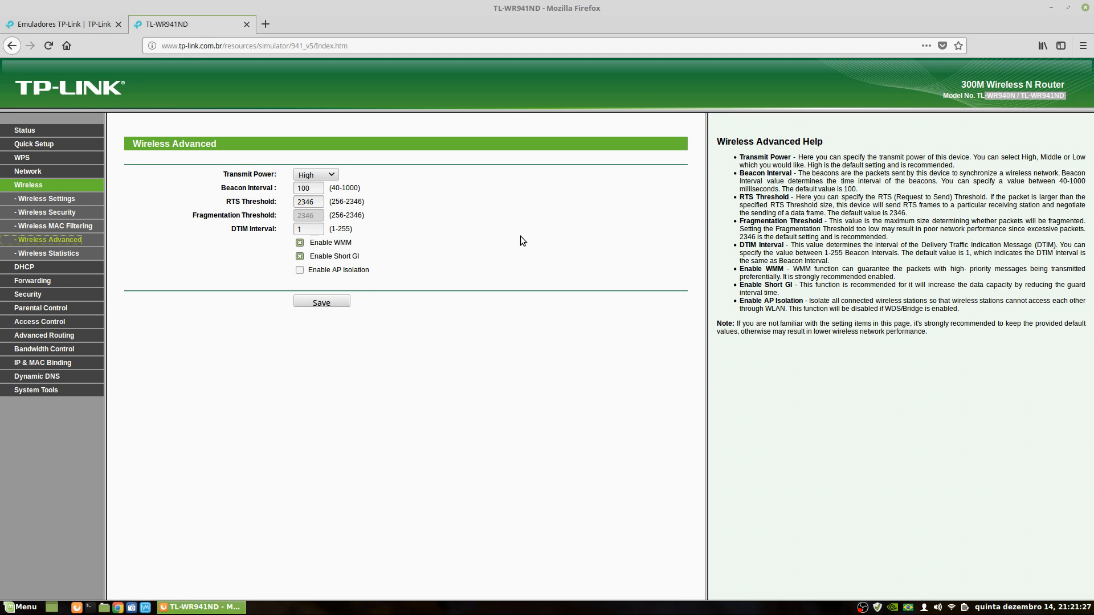
left_click(333, 176)
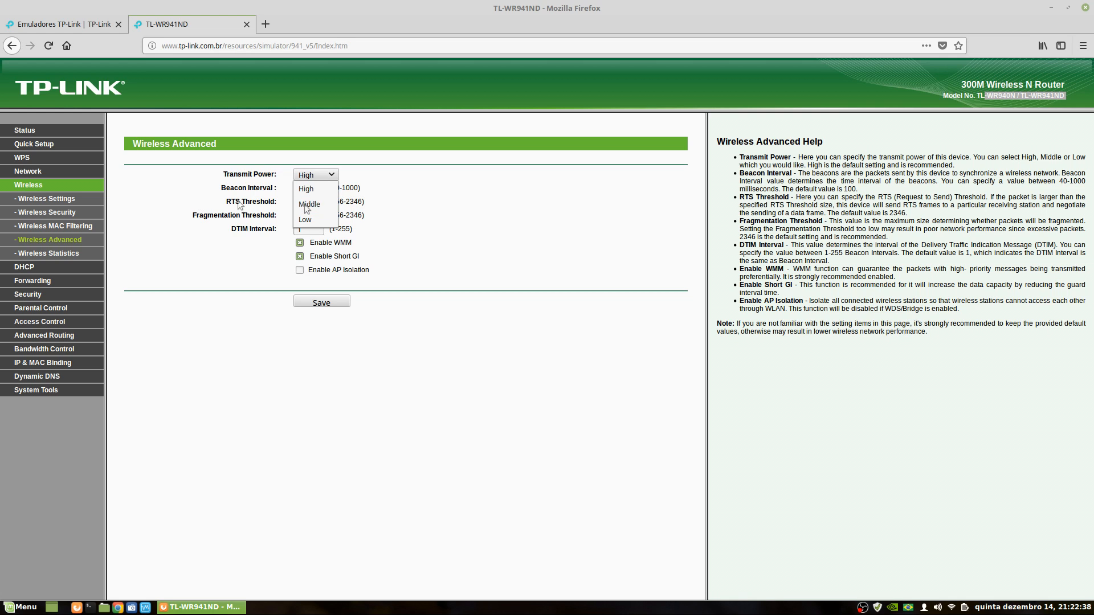
left_click(452, 210)
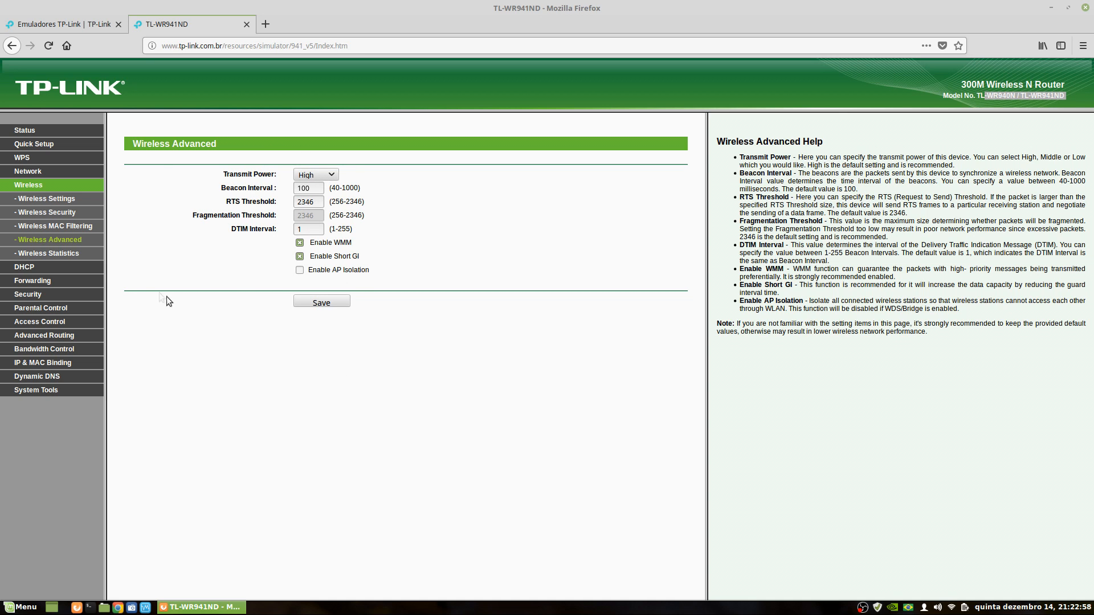
- Open Wireless Statistics and review the number of currently connected wireless stations
left_click(56, 259)
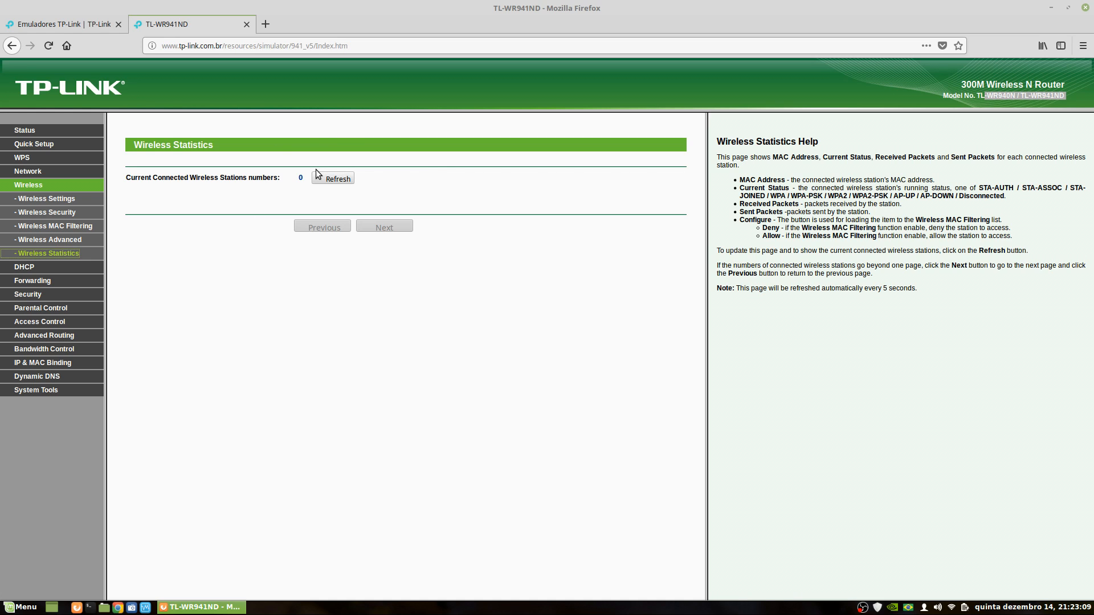
left_click_drag(315, 171, 272, 178)
left_click(289, 203)
left_click(215, 344)
- Open the DHCP Settings and examine the start and end IP addresses and the address lease time
left_click(26, 267)
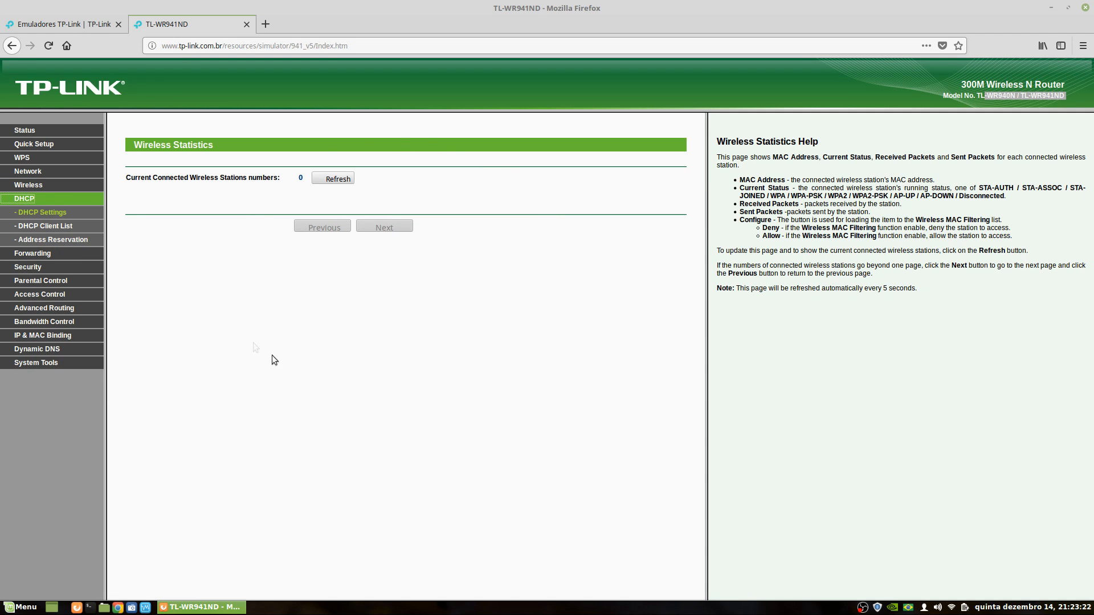
left_click(57, 226)
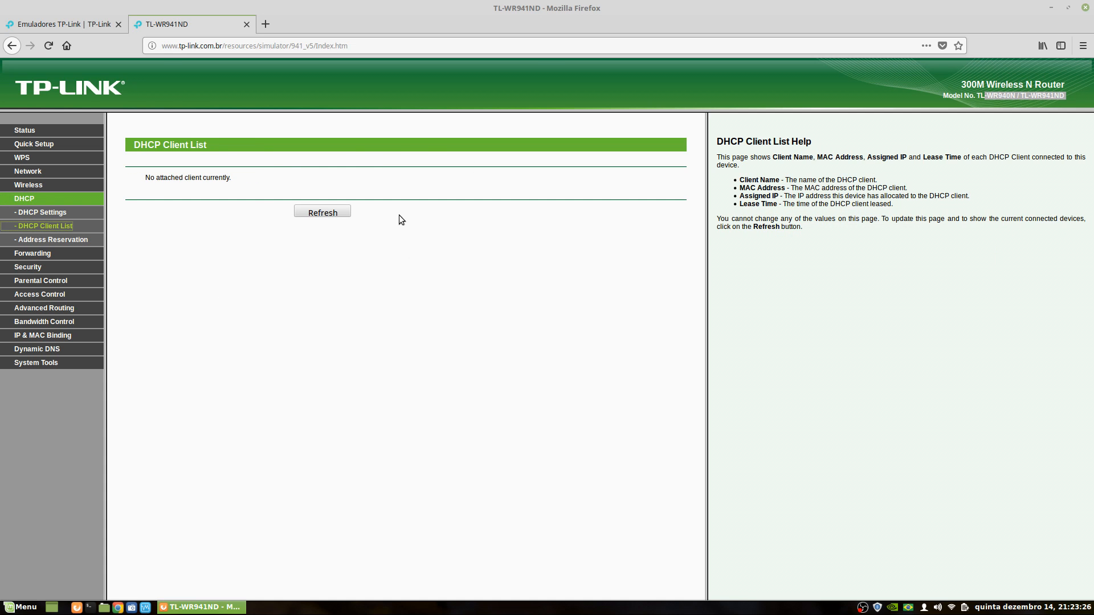
left_click(40, 207)
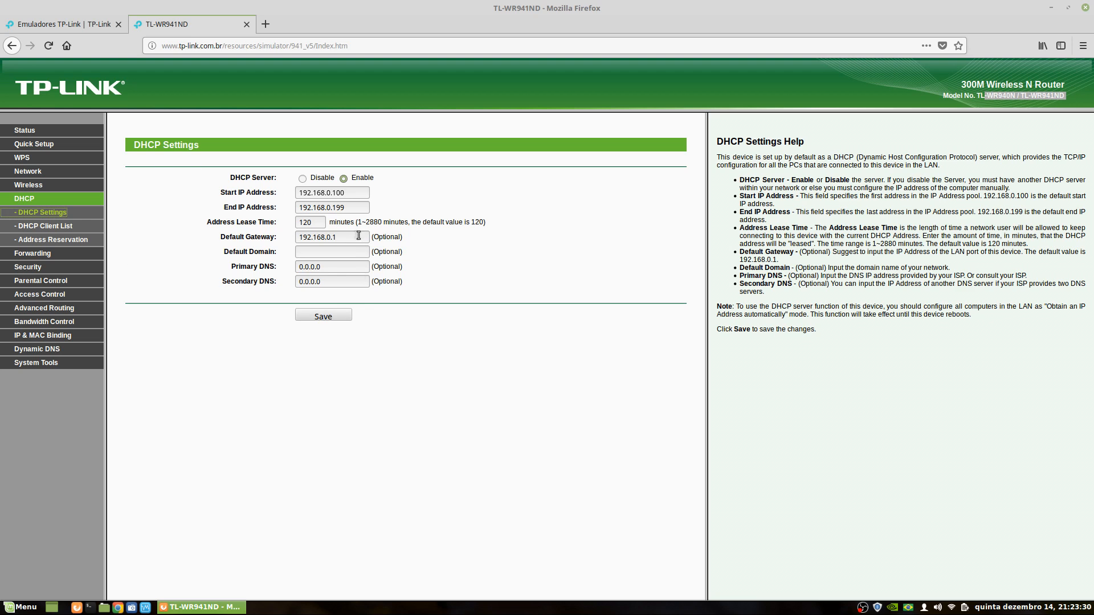
left_click(356, 193)
left_click(351, 207)
left_click(314, 222)
left_click(354, 193)
double_click(316, 223)
left_click_drag(484, 221, 362, 221)
left_click(493, 263)
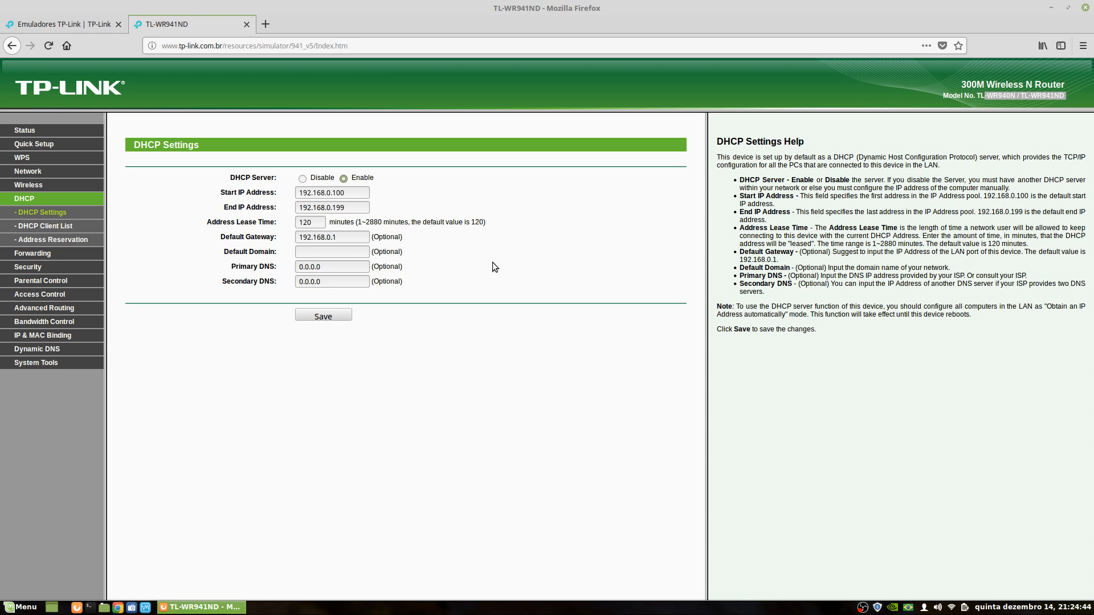
- Try 254 as the last number of the DHCP default gateway address and remove it again
left_click_drag(361, 237, 277, 237)
left_click(356, 238)
key("BackSpace")
type("254")
key("BackSpace")
key("BackSpace")
key("BackSpace")
key("shift+Left")
left_click(454, 254)
- Review the default gateway, default domain, primary DNS and secondary DNS fields of the DHCP settings
double_click(342, 238)
left_click(332, 253)
left_click(341, 267)
left_click_drag(353, 268, 269, 268)
left_click_drag(349, 279, 229, 291)
double_click(327, 267)
left_click(344, 281)
- View the DHCP Client List, and open a new Address Reservation entry to examine its MAC and reserved IP address fields
left_click(45, 226)
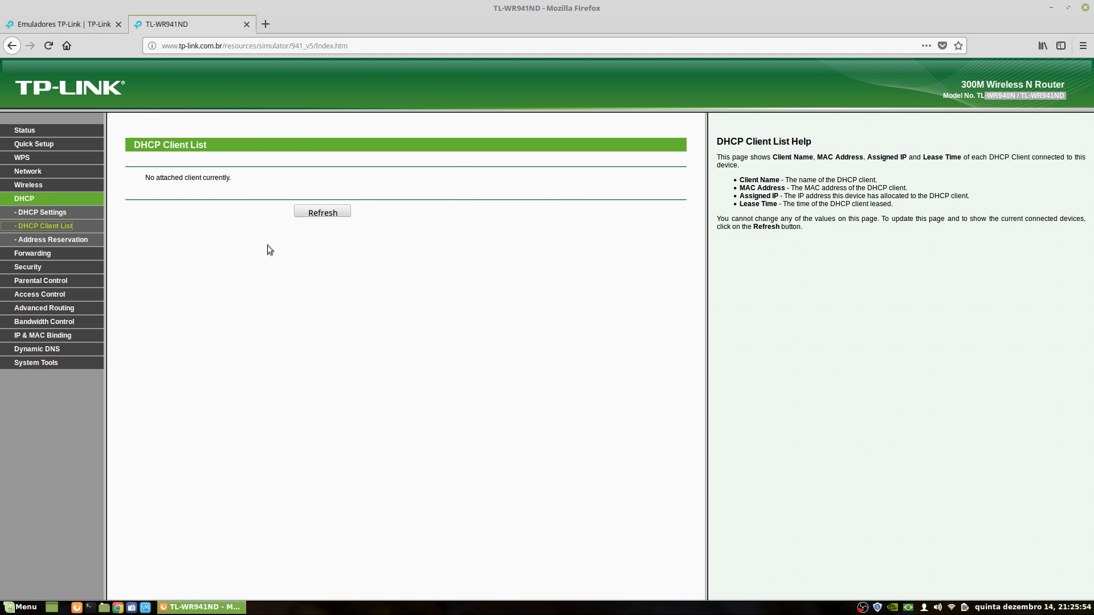
left_click(57, 238)
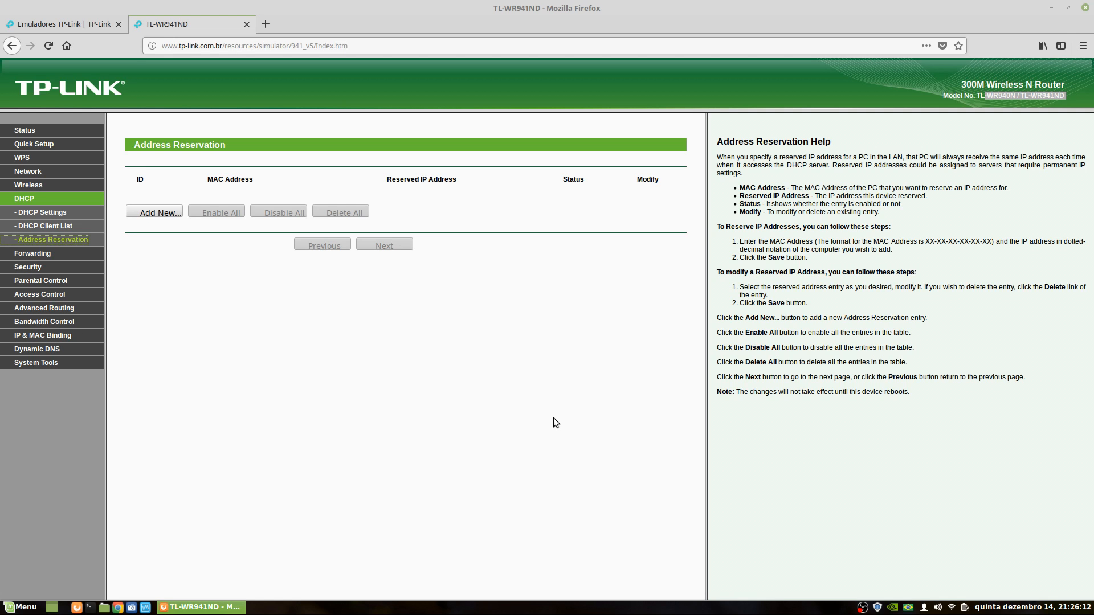
left_click(151, 215)
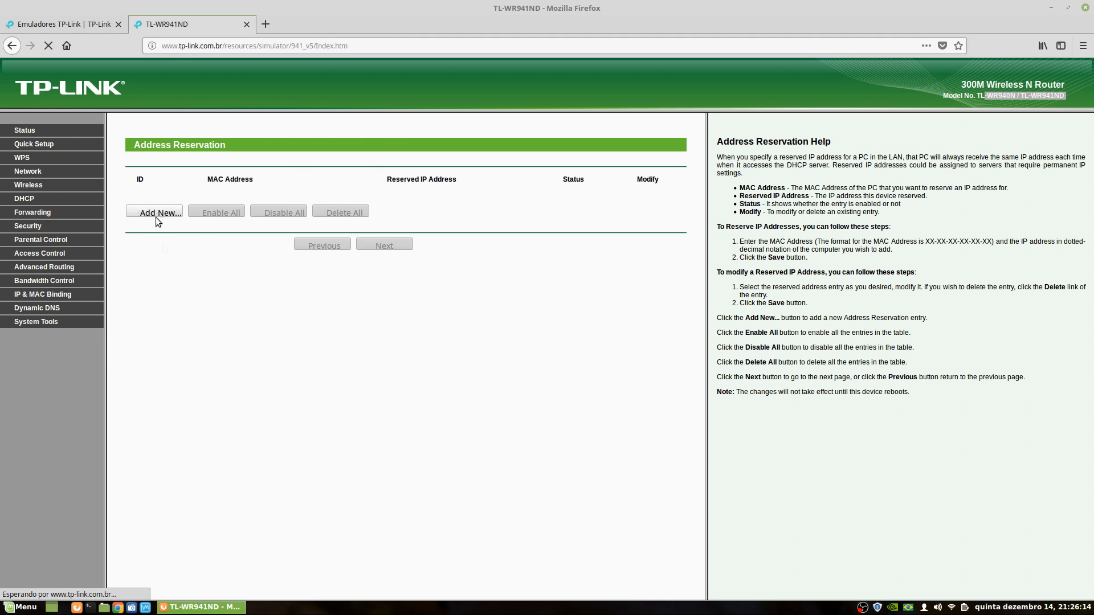
left_click(339, 176)
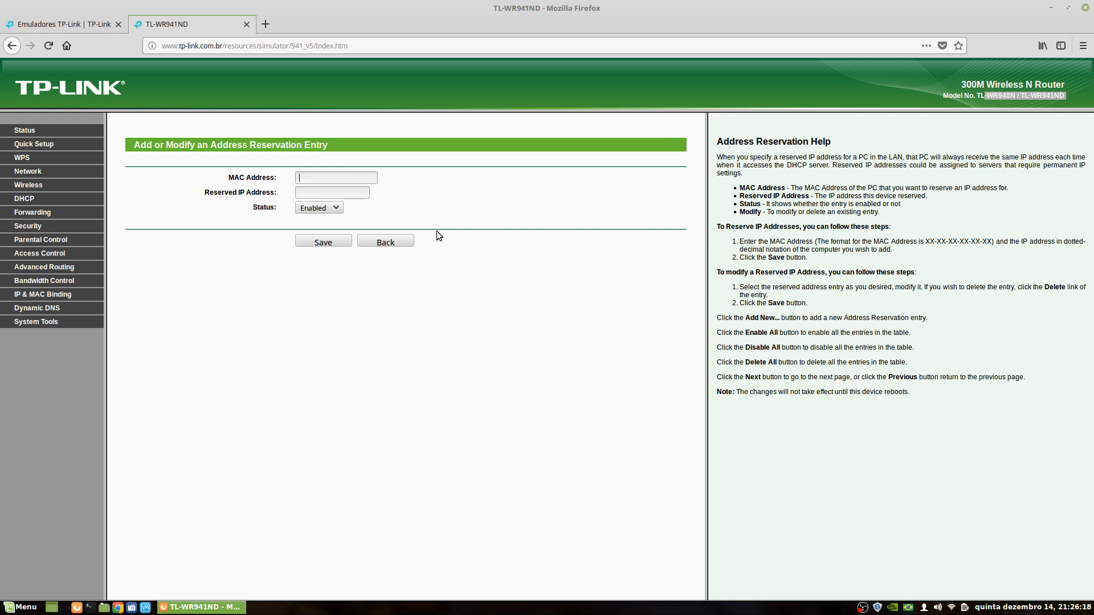
left_click(304, 193)
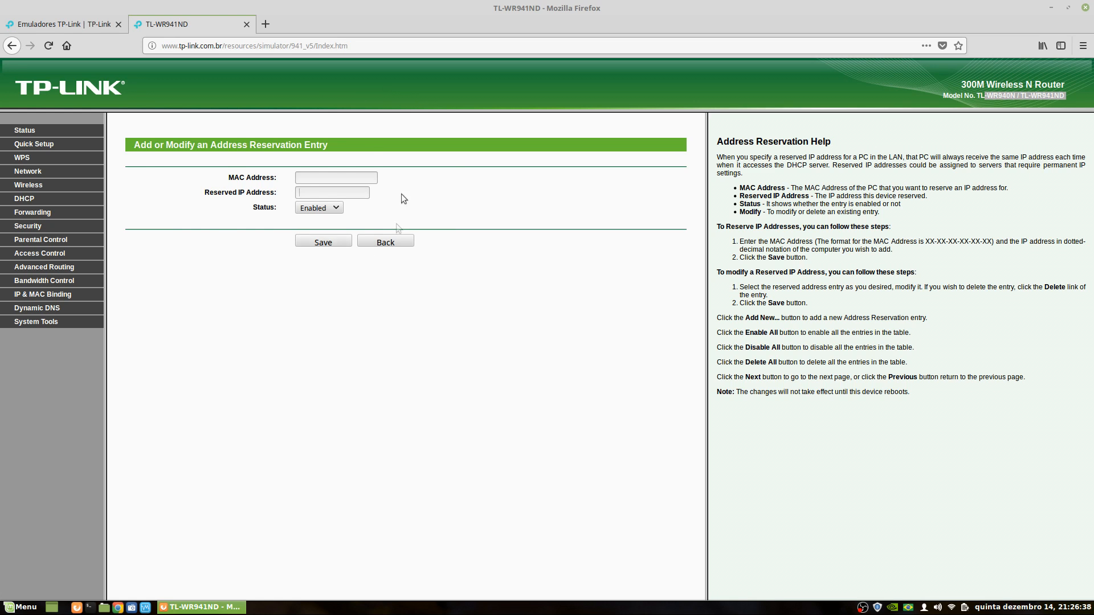
left_click(231, 192)
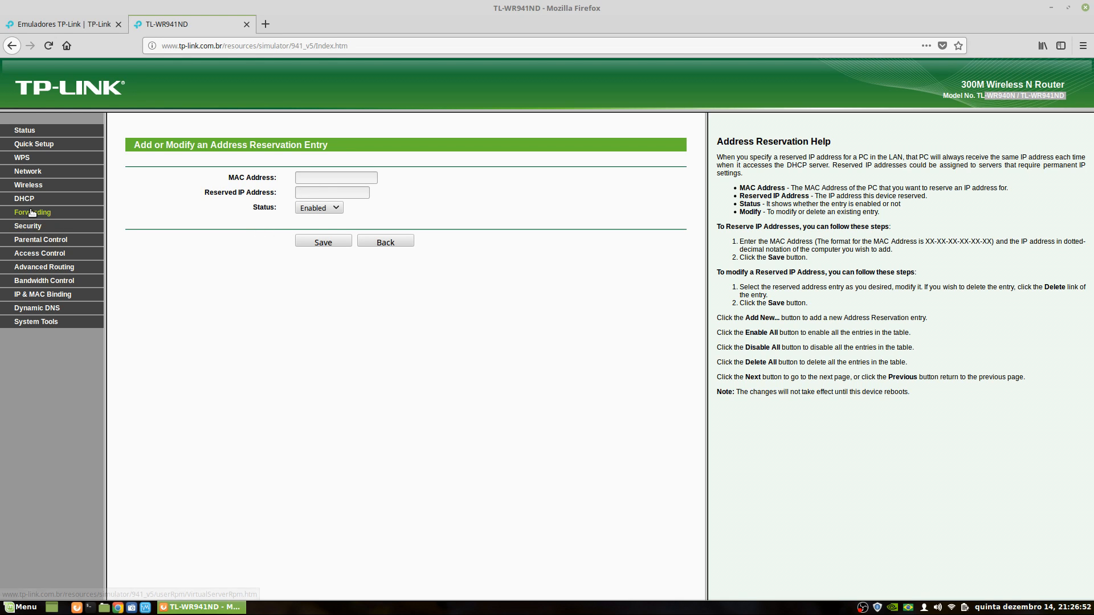
- Open the Password page of the System Tools and examine the old and new user name and password fields
left_click(23, 225)
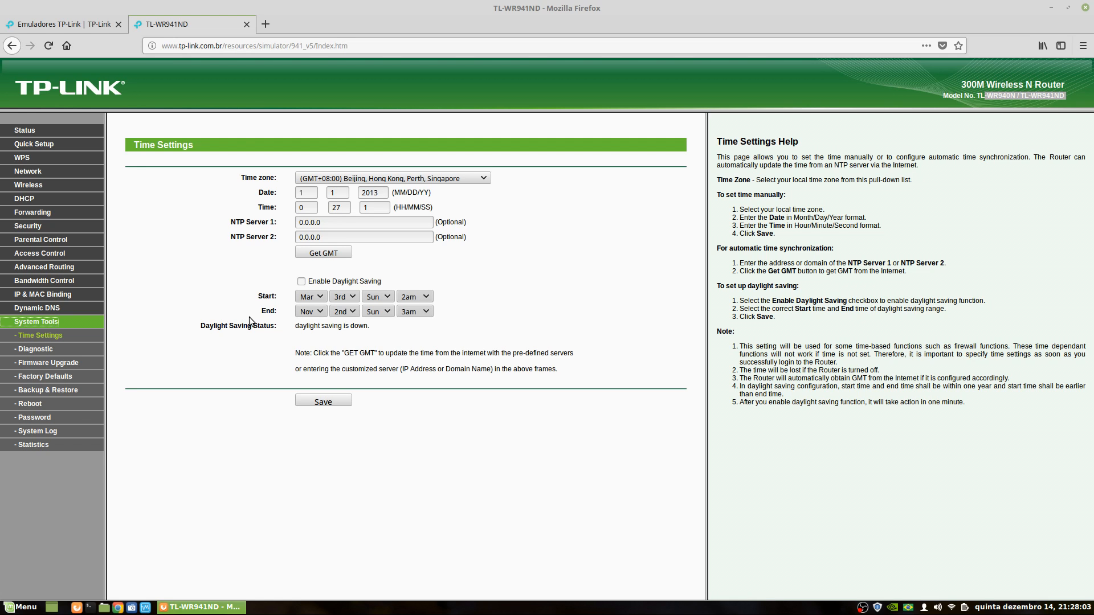
left_click(45, 418)
left_click(329, 195)
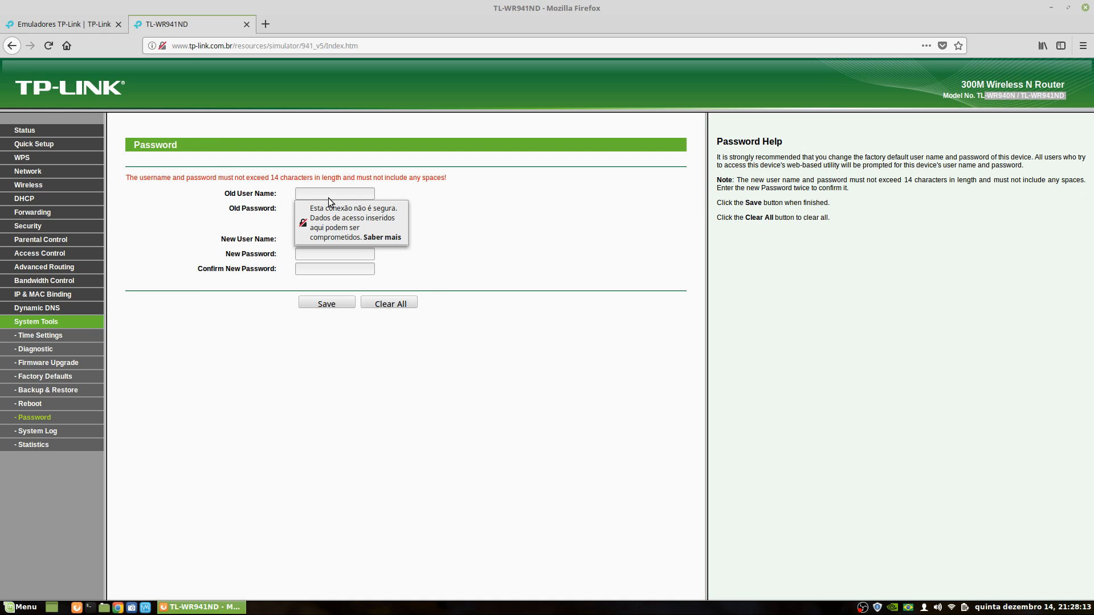
left_click(416, 265)
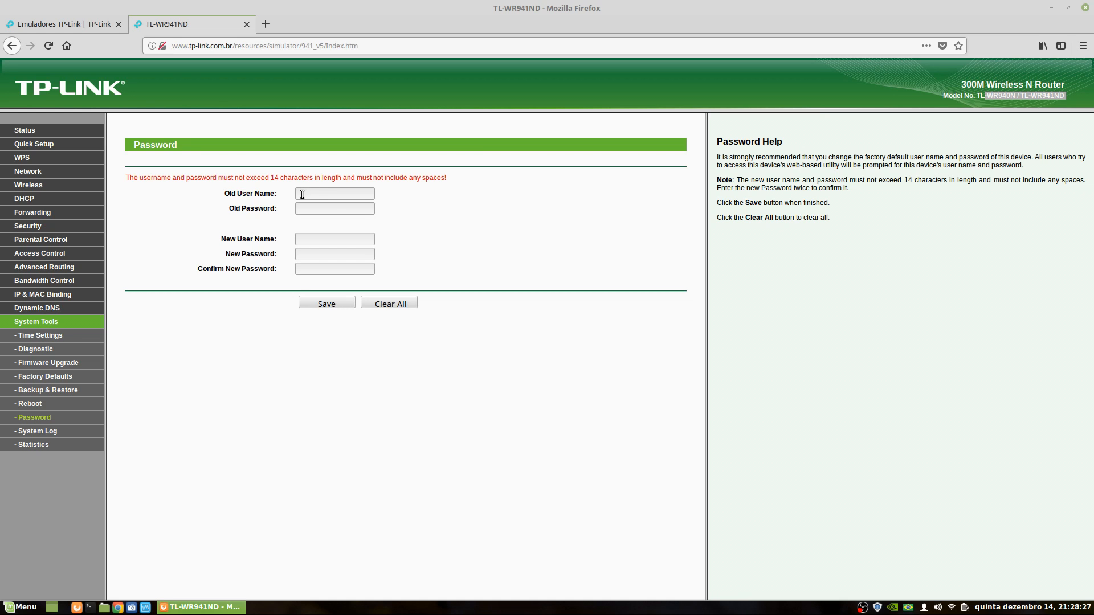
left_click(324, 192)
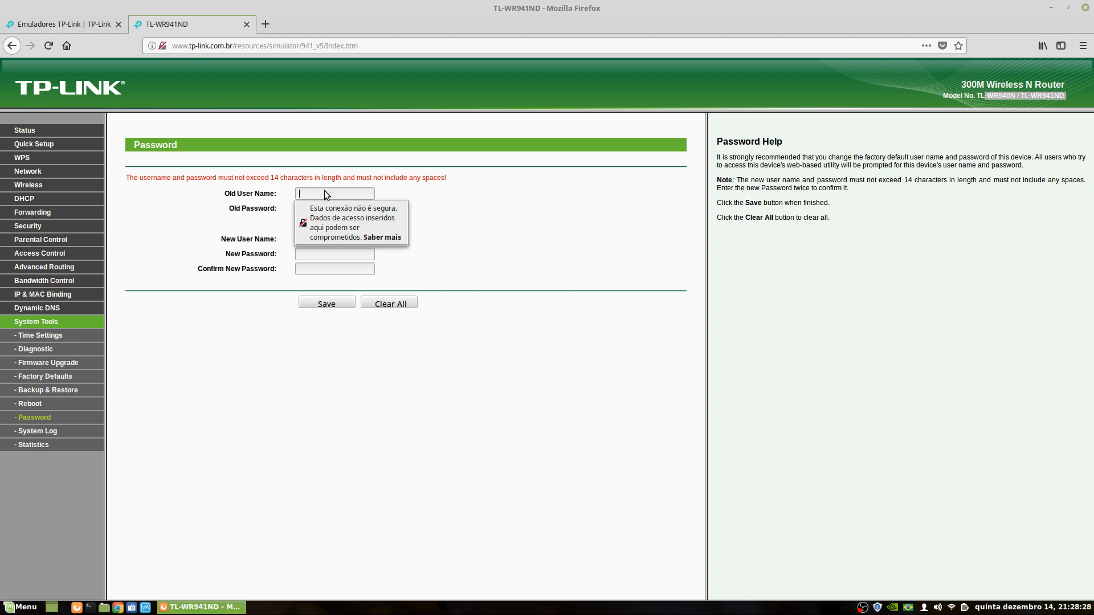
left_click(173, 198)
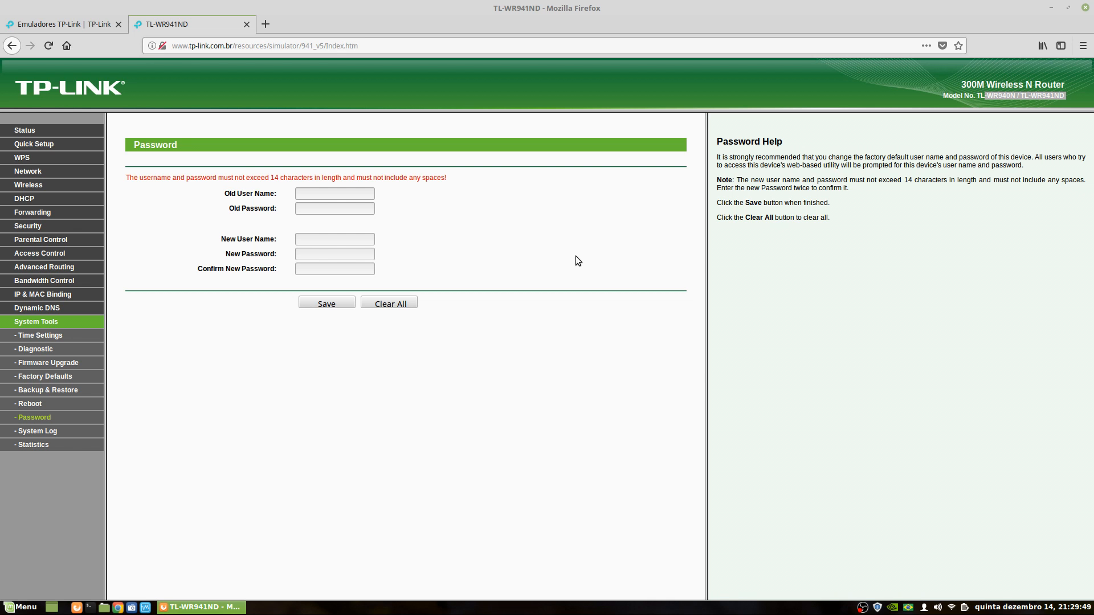
- Revisit the WAN, LAN and Wireless Settings pages as a recap of the main router configuration
left_click(44, 170)
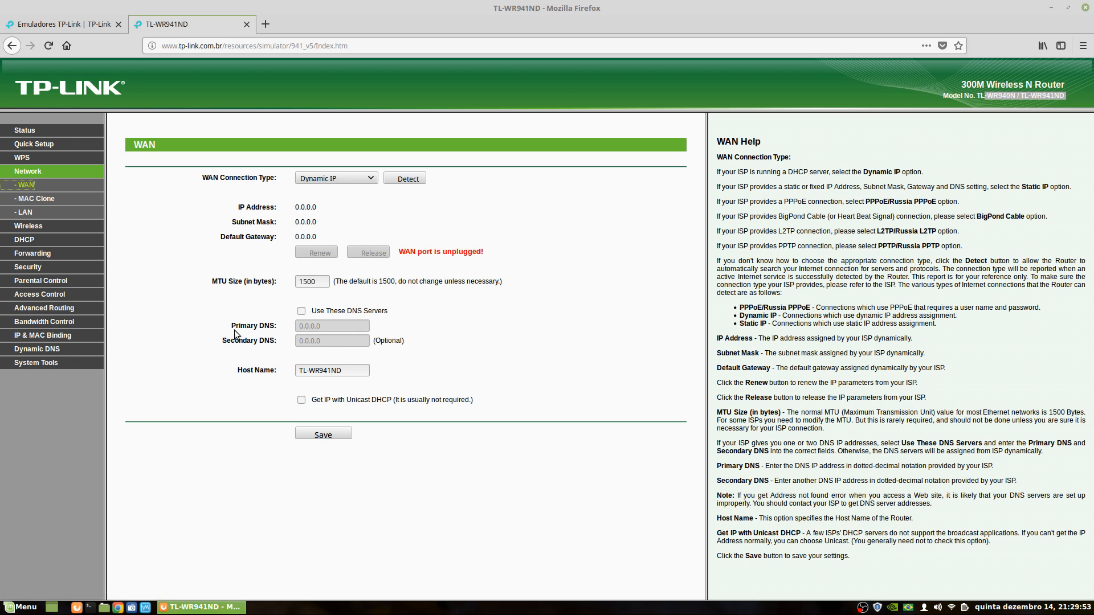
left_click(26, 212)
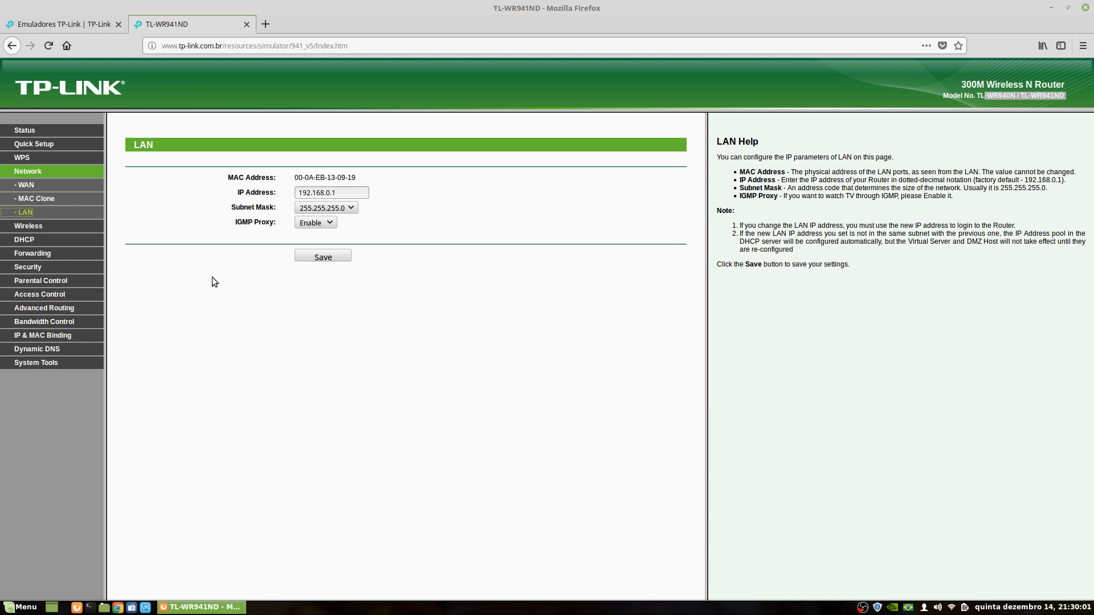
left_click(29, 225)
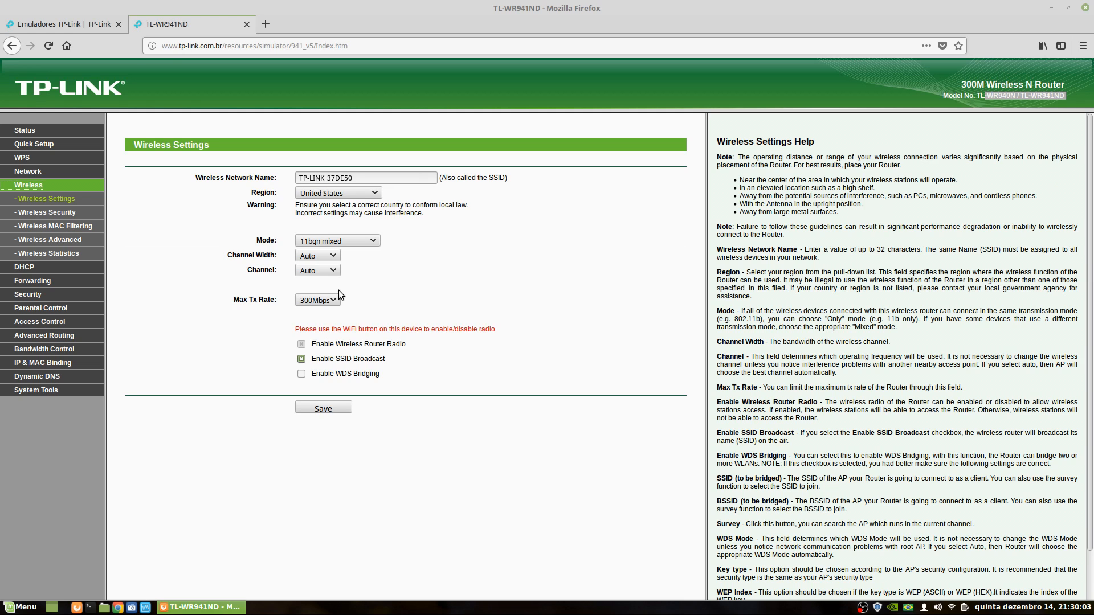